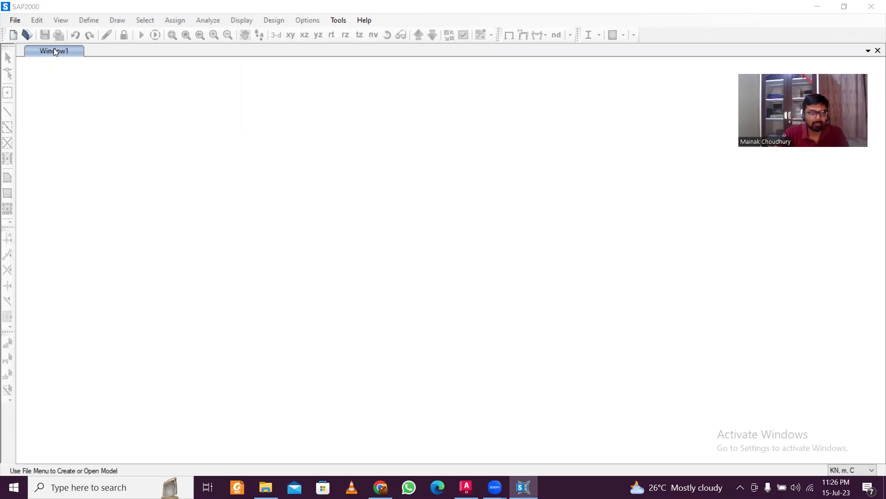
Start a new Grid Only model with KN, m, C units and India materials
click(9, 23)
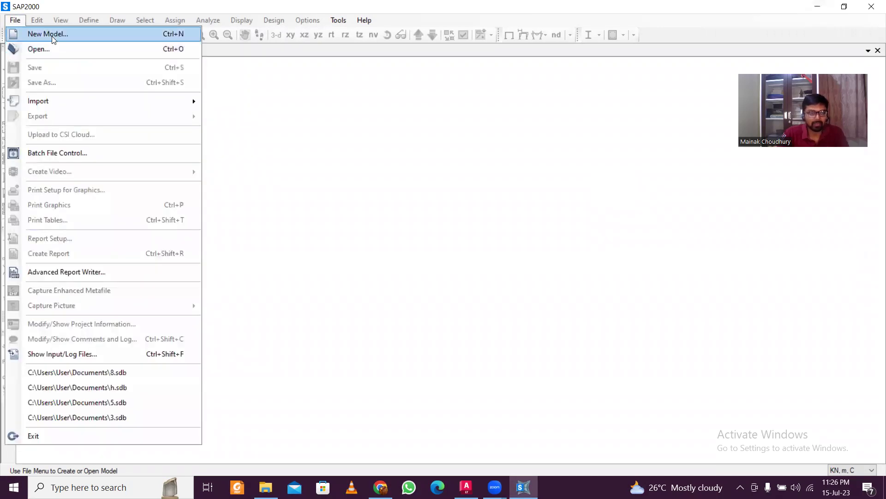
click(51, 33)
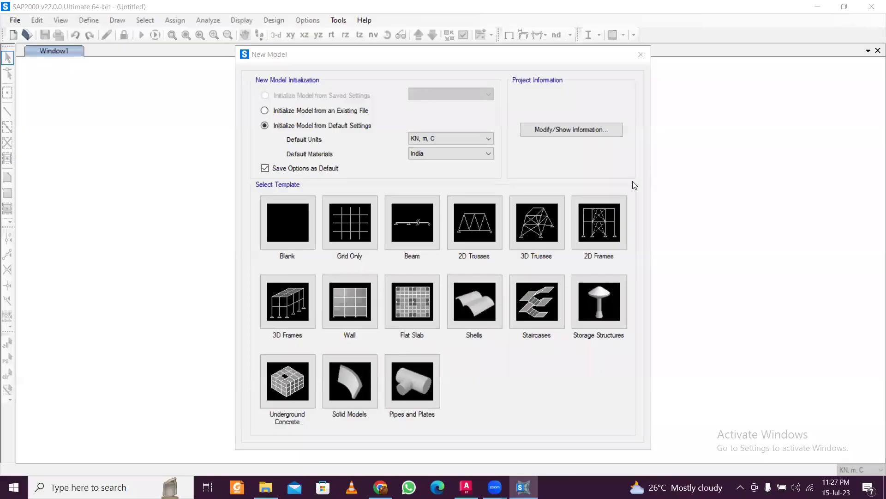
click(460, 138)
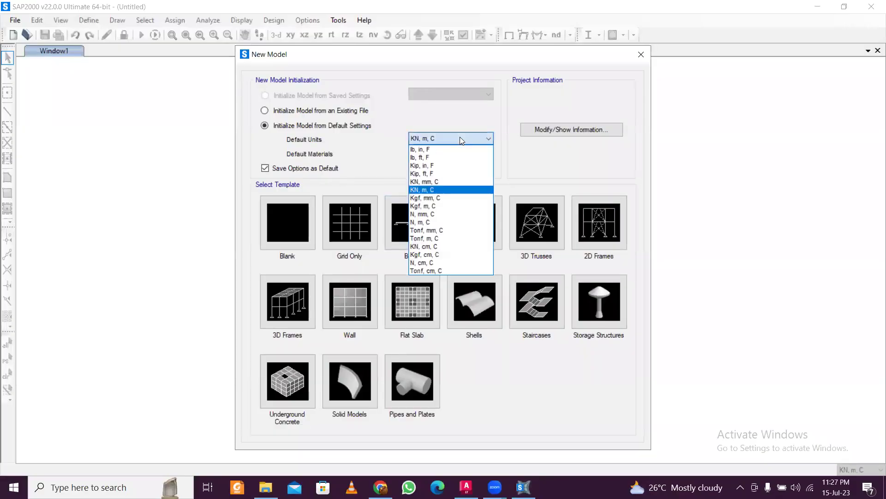
click(460, 137)
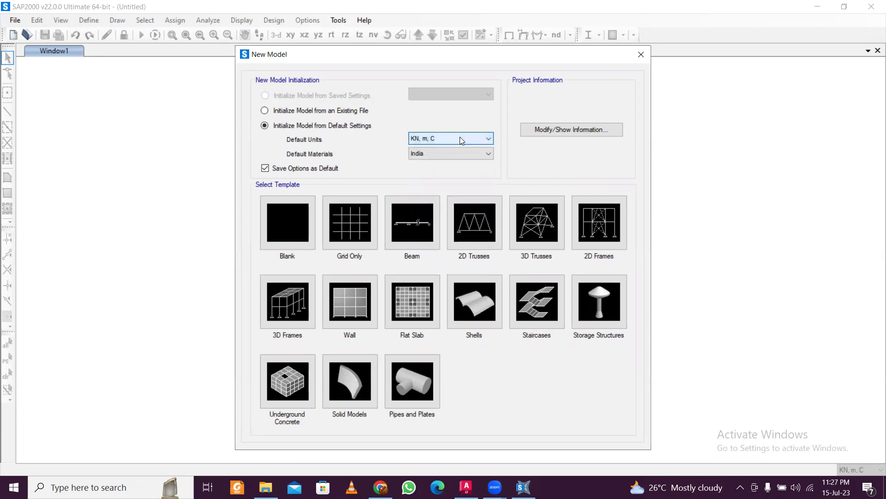
click(456, 156)
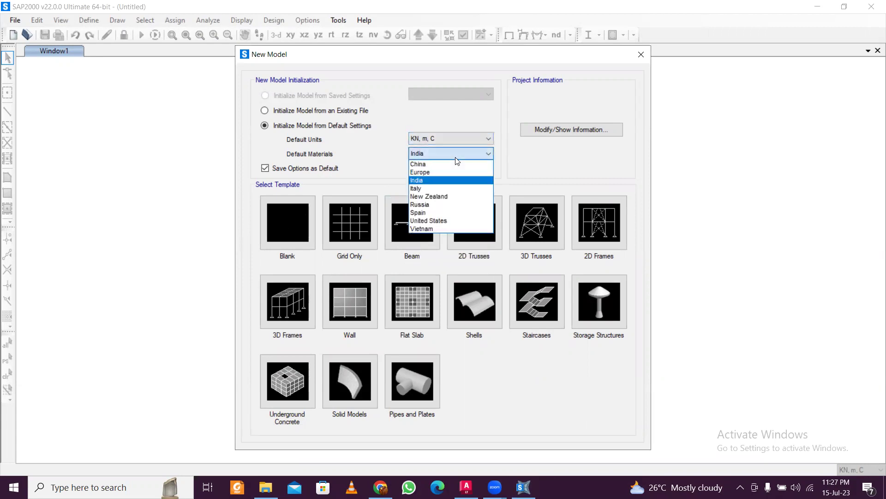
click(455, 157)
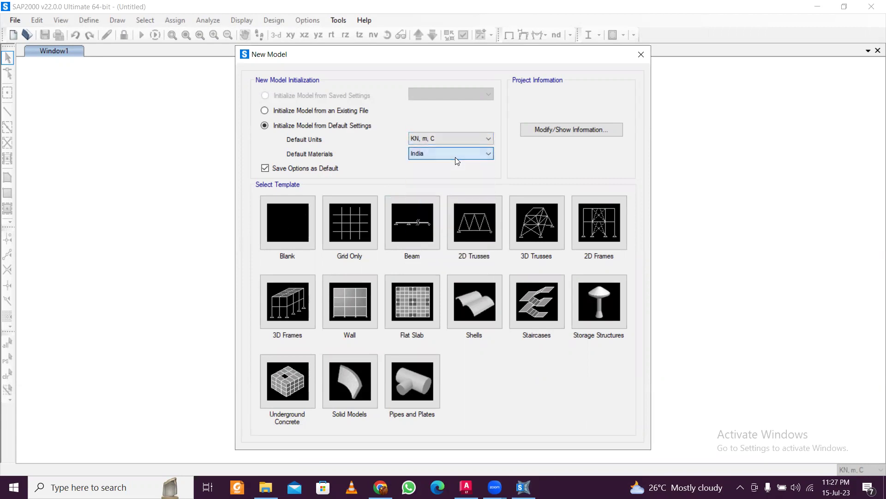
click(360, 220)
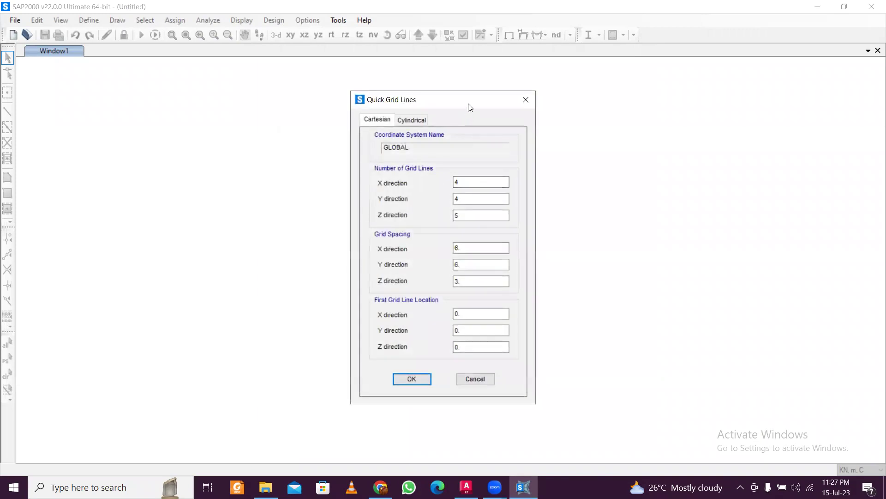
Set the grid line counts to X=2, Y=1, Z=1, with spacings 6, 6 and 3
double_click(387, 146)
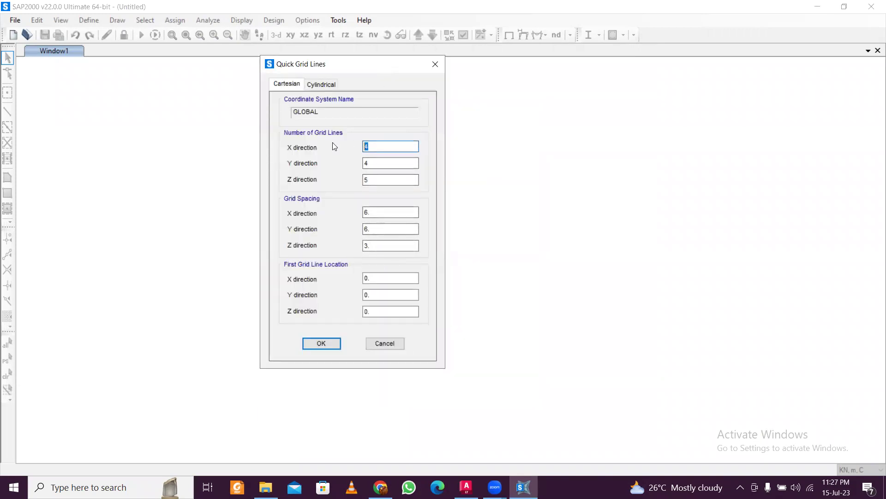
text(2)
key(Tab)
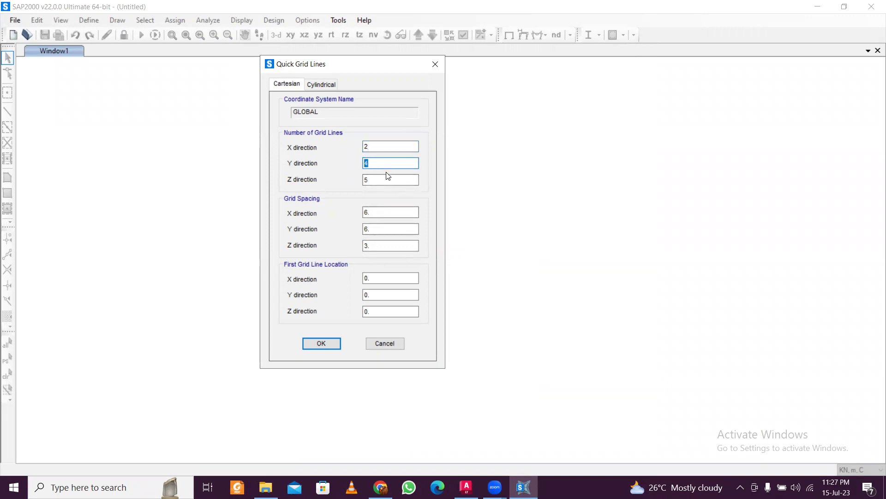
text(1)
key(Tab)
text(1)
double_click(382, 228)
double_click(378, 211)
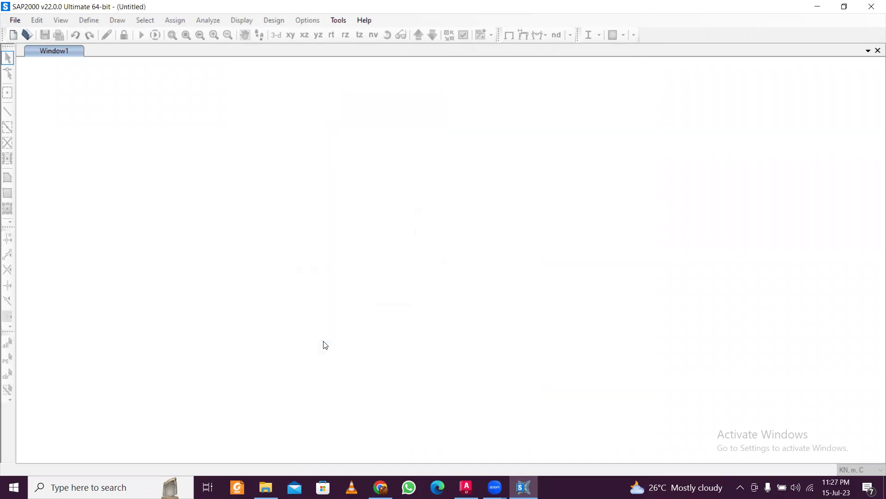
Create the grid model and try selecting the line in the plan view
click(322, 343)
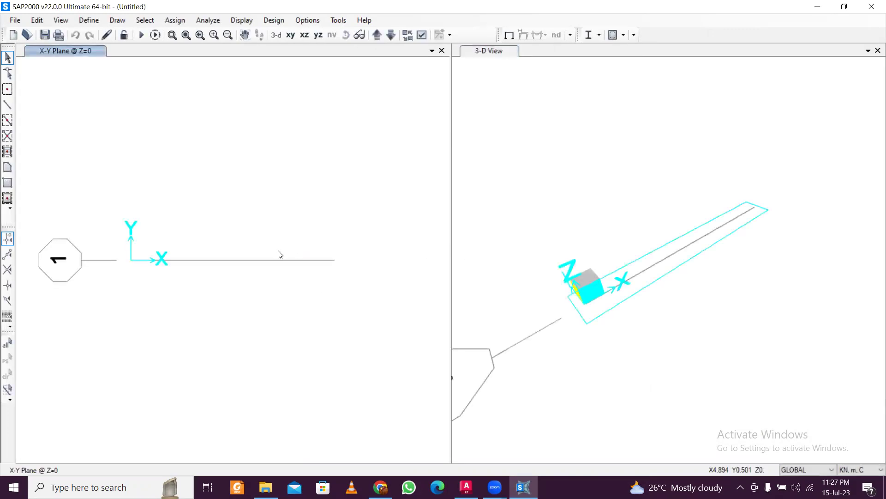
click(89, 21)
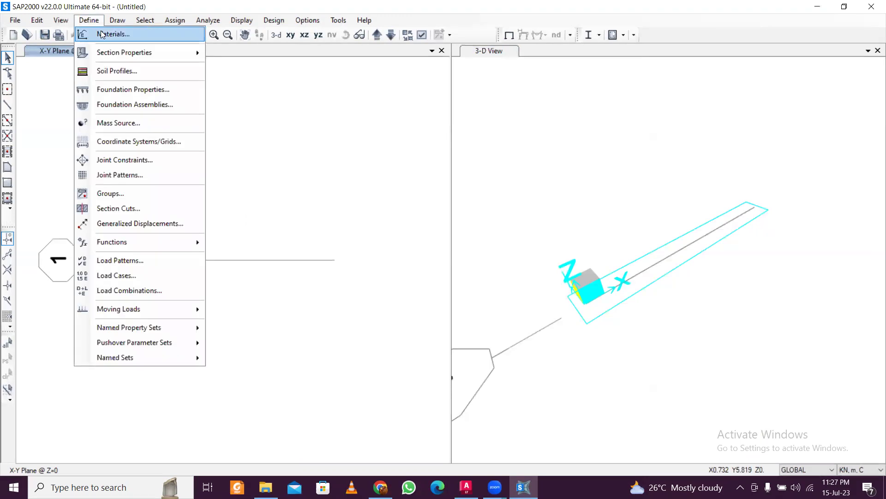
click(388, 149)
drag(97, 198, 164, 330)
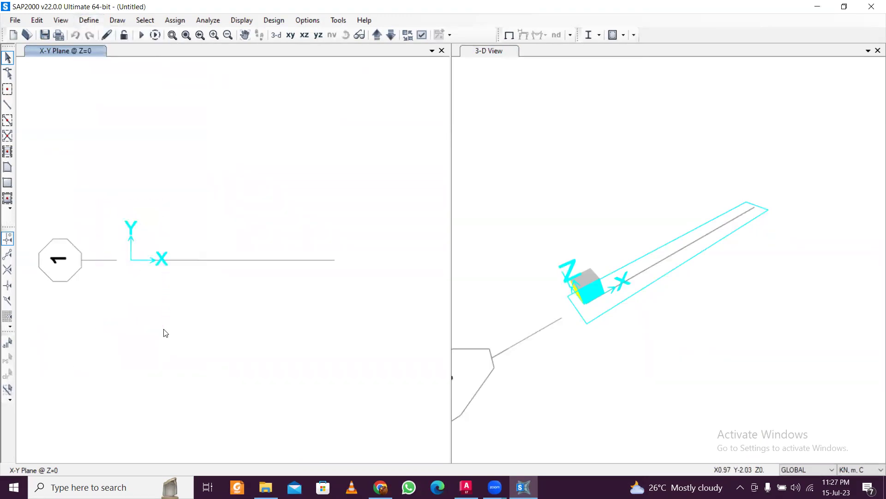
drag(106, 171, 325, 276)
Add a new India Concrete material of grade M25
click(88, 20)
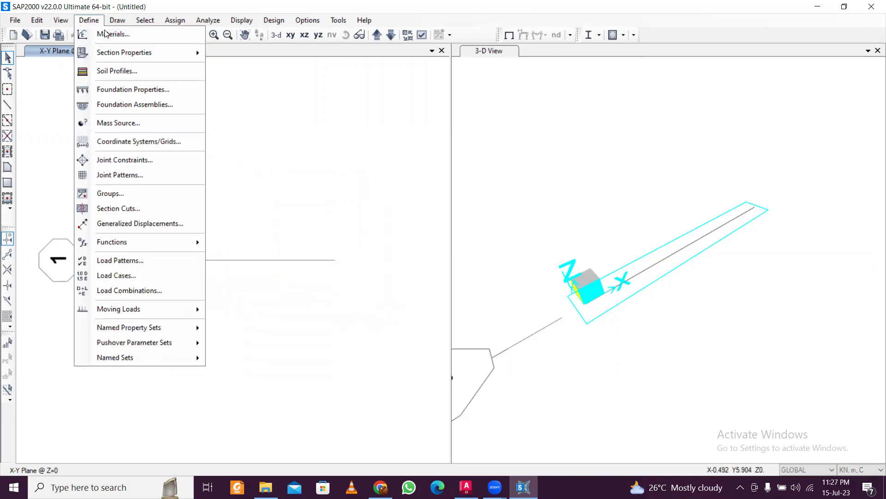
click(107, 34)
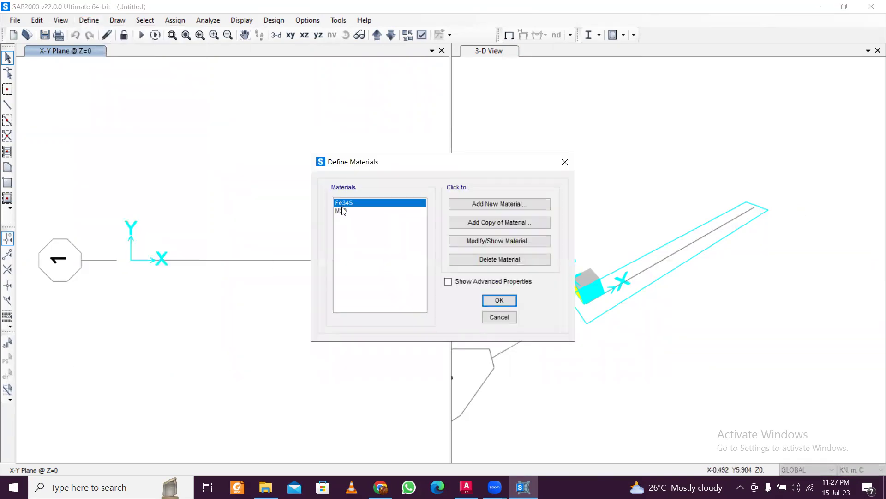
click(507, 203)
click(474, 220)
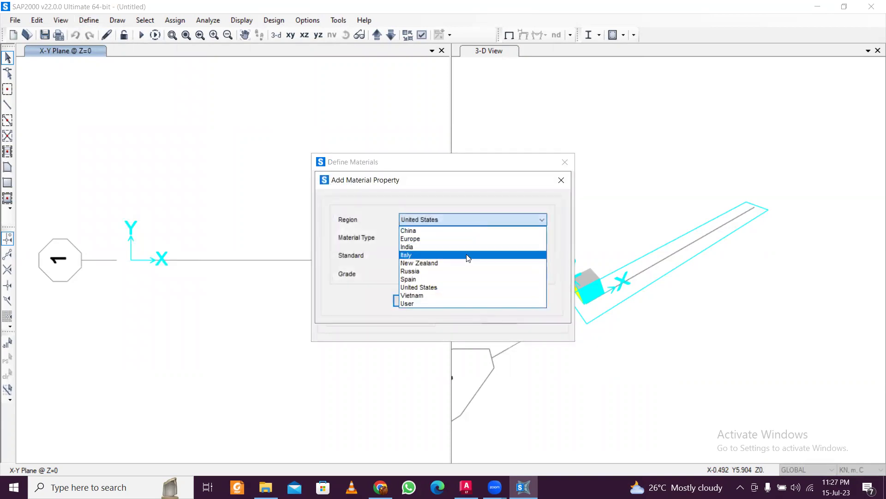
click(469, 247)
click(488, 238)
click(487, 257)
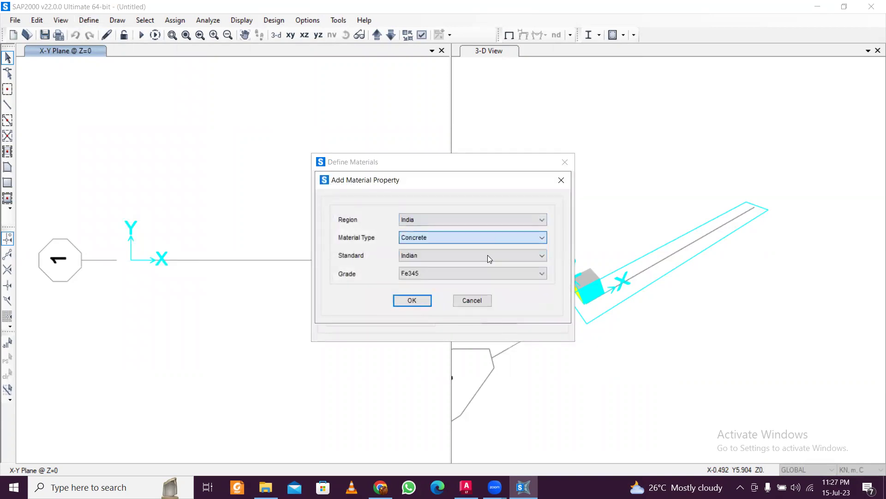
click(452, 273)
click(429, 301)
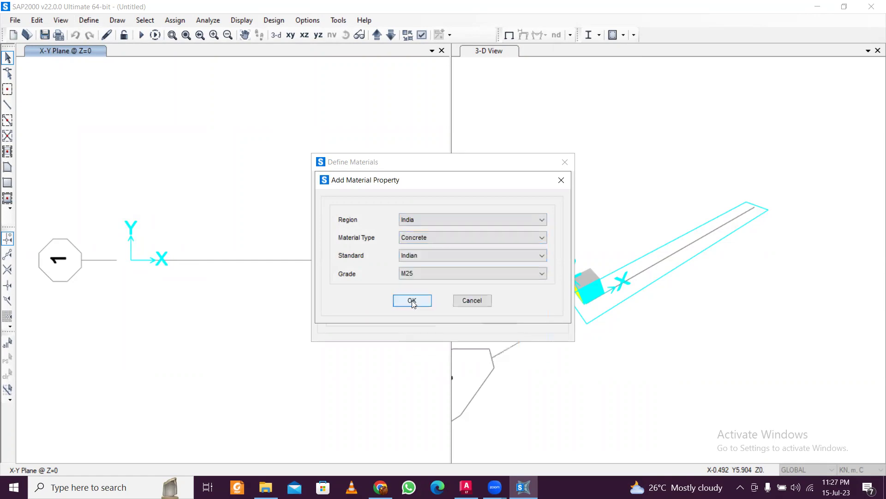
click(413, 301)
Add HYSD Grade 550 rebar as a new material and close the materials list
click(497, 204)
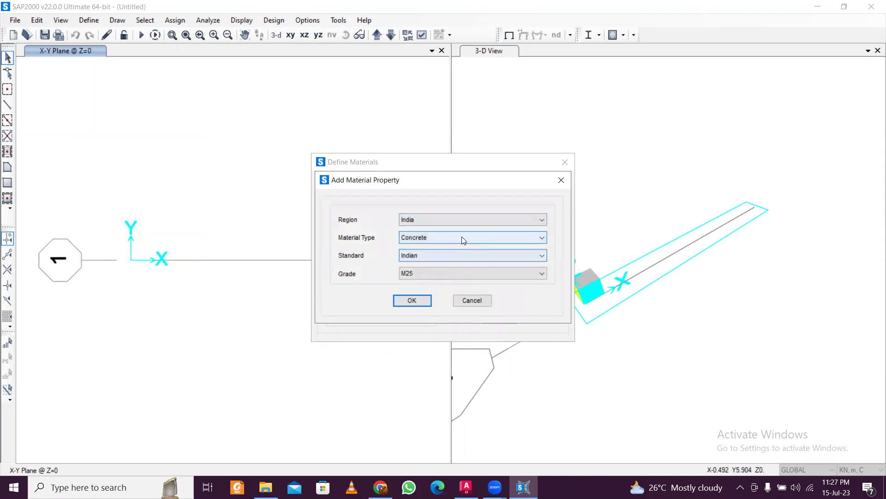
click(461, 238)
click(444, 281)
click(444, 274)
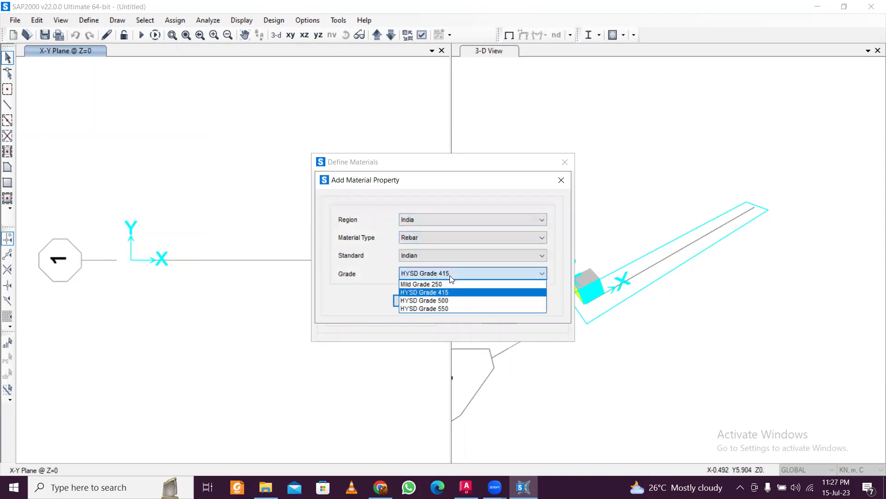
click(445, 304)
click(424, 301)
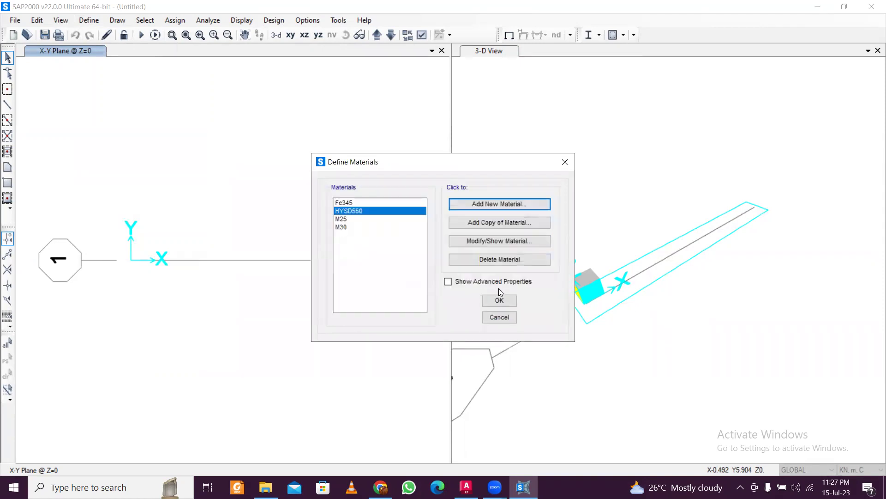
click(499, 300)
Add a new rectangular concrete frame section
click(89, 20)
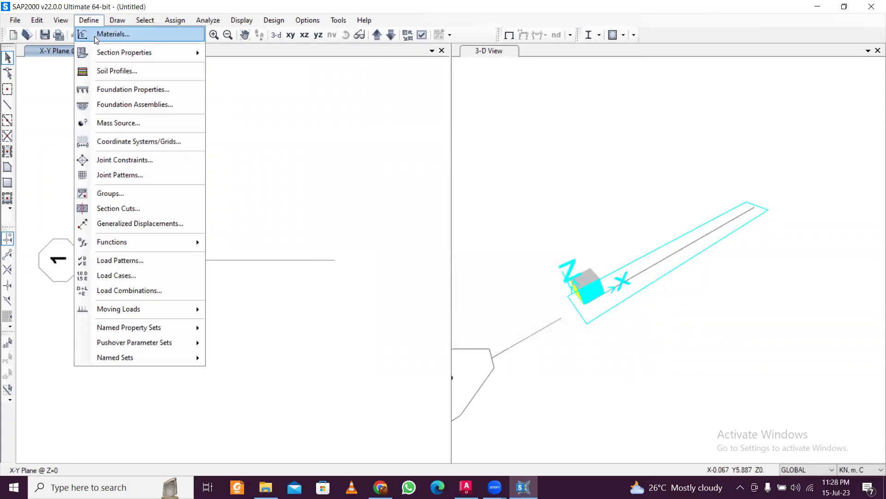
mouse_move(145, 52)
click(237, 55)
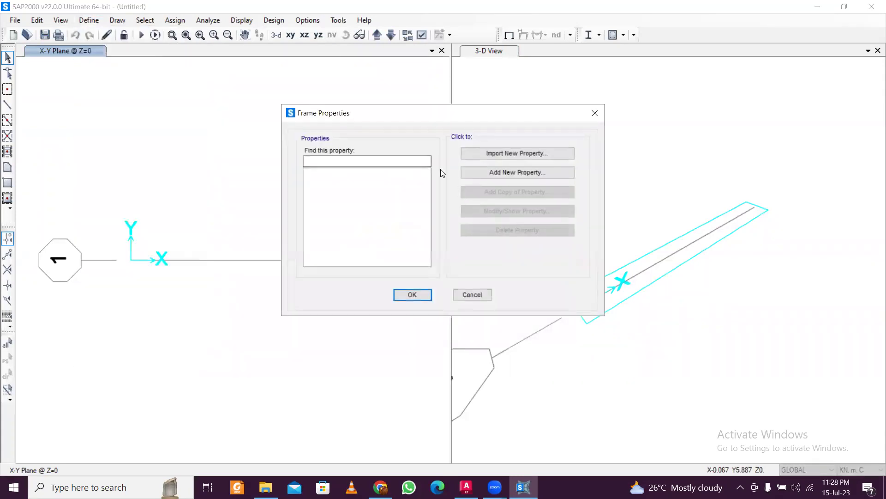
click(508, 172)
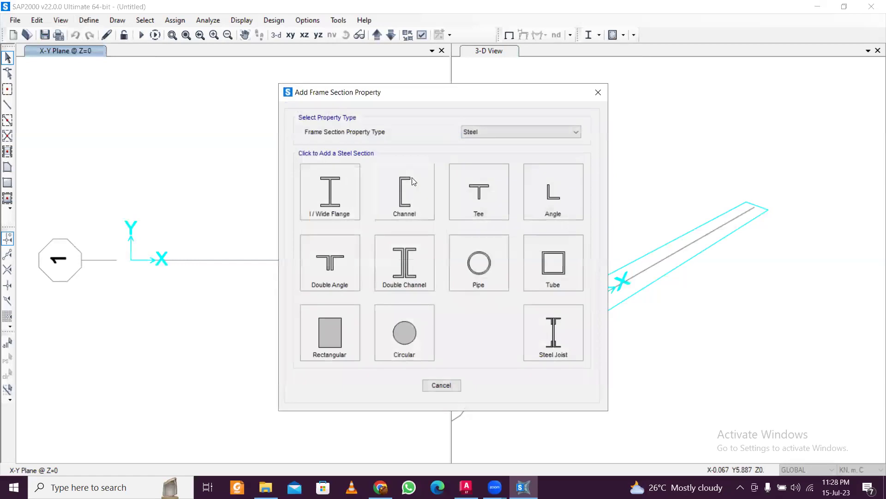
click(497, 131)
click(502, 159)
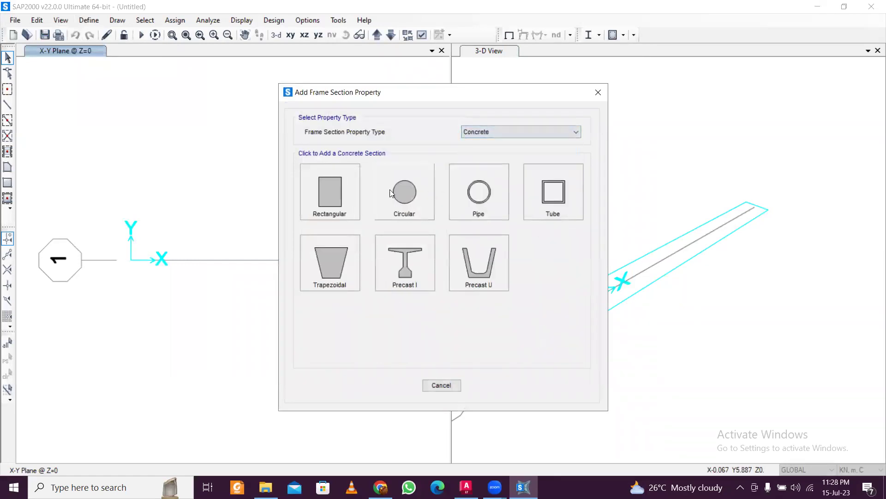
click(348, 192)
Give the section width 0.25, depth 0.35 and M25 concrete material
double_click(422, 142)
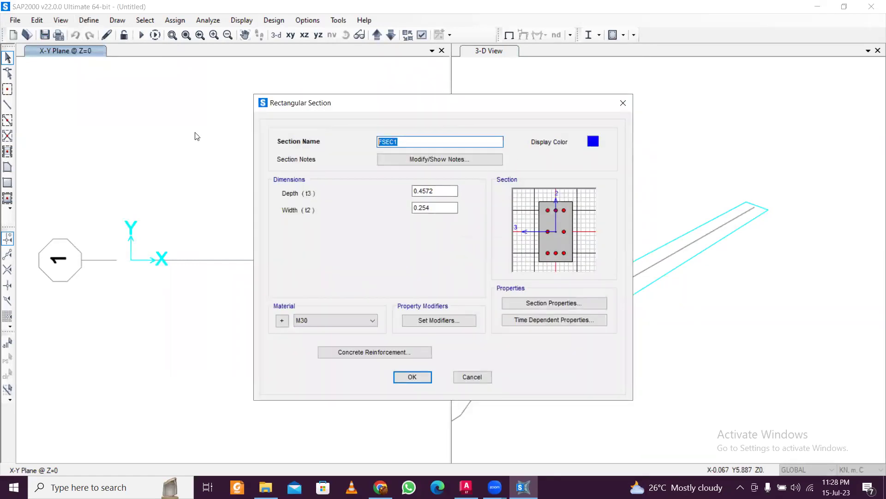
text(B 250 350)
click(444, 208)
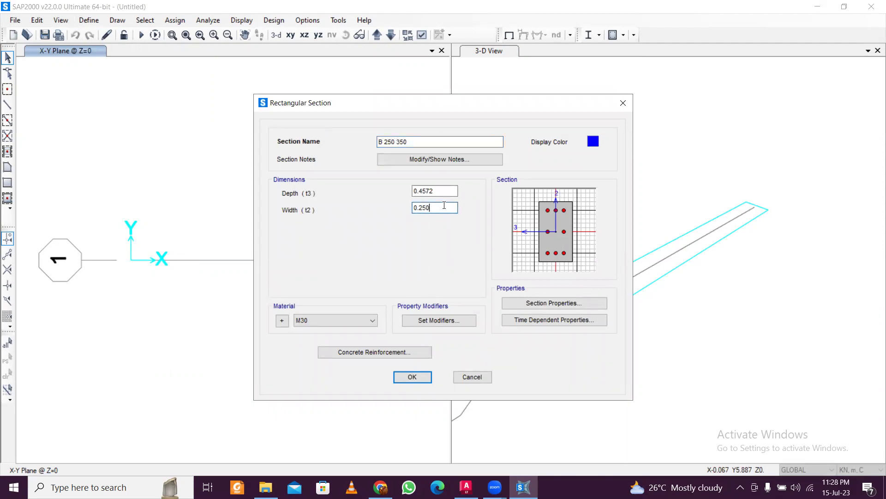
drag(446, 192, 426, 192)
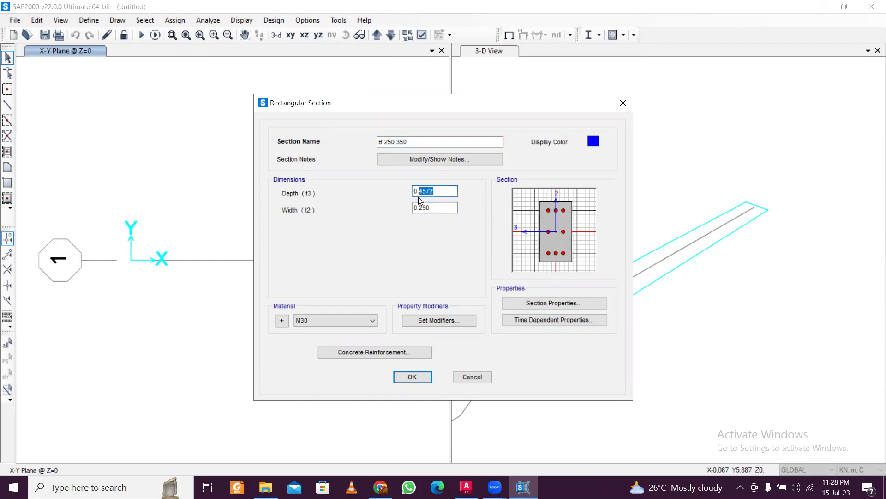
text(35)
click(314, 321)
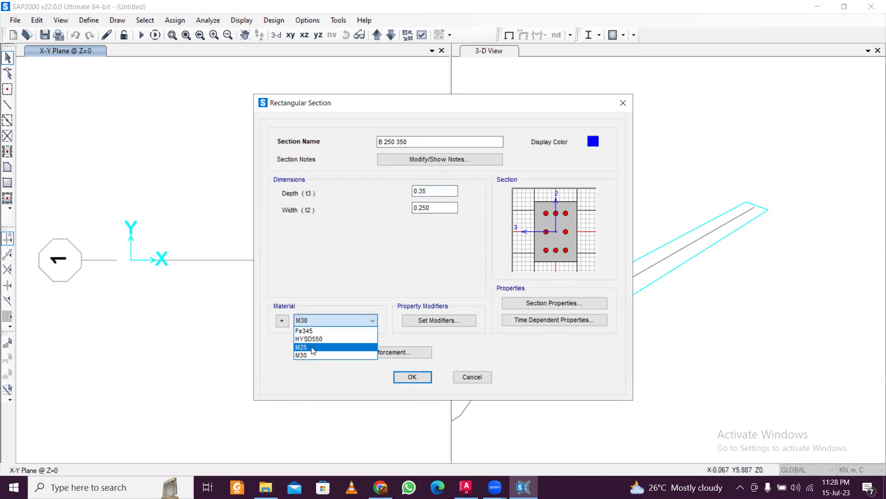
click(312, 347)
Set beam reinforcement with top and bottom covers, and name the section B 250 x 350
click(363, 350)
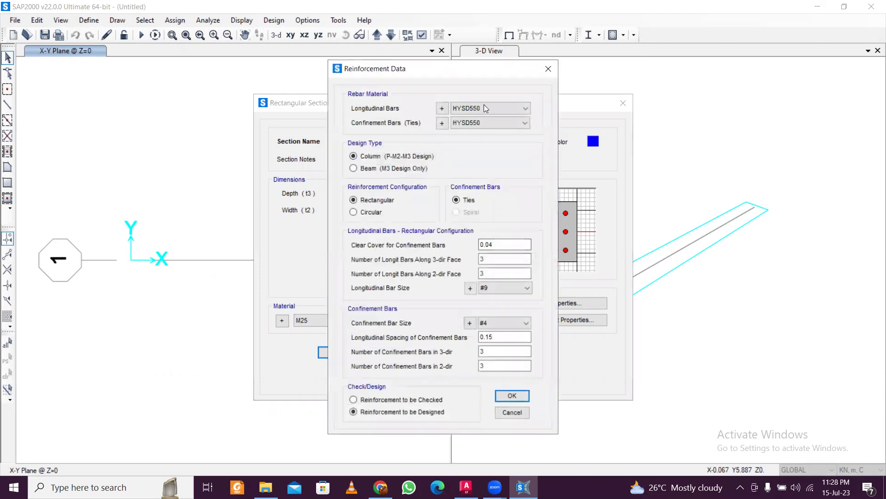
click(382, 169)
click(505, 200)
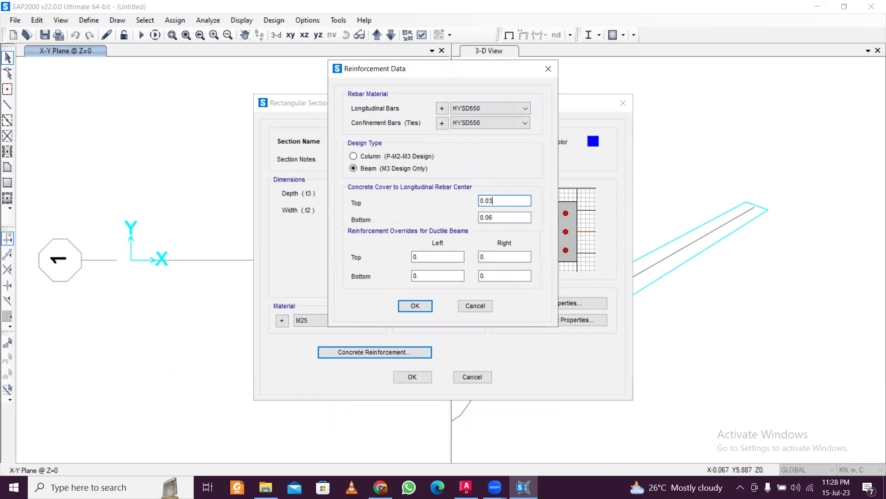
click(504, 216)
click(419, 307)
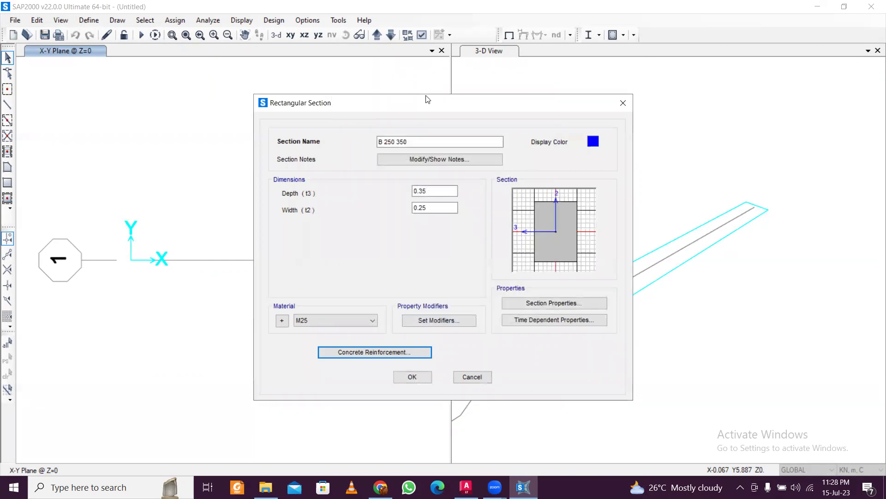
click(400, 139)
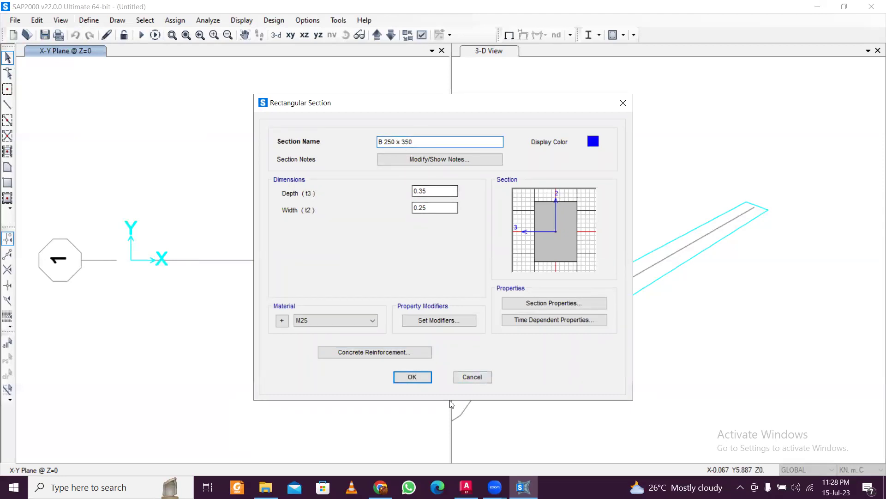
drag(468, 107, 475, 74)
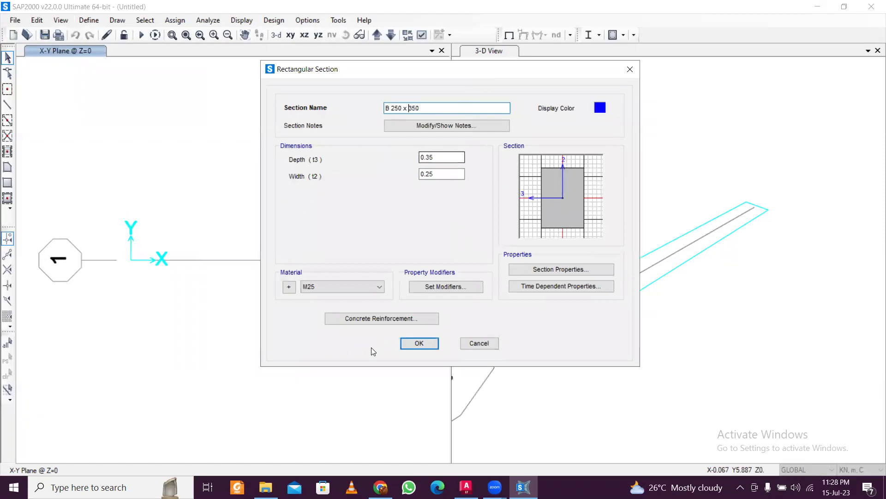
click(418, 345)
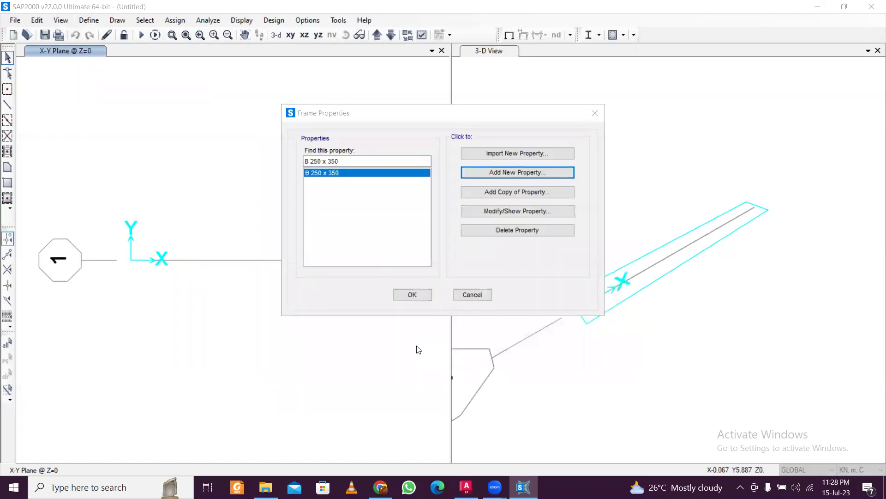
Close the frame sections and set the DEAD load pattern's self-weight multiplier to 0
click(411, 294)
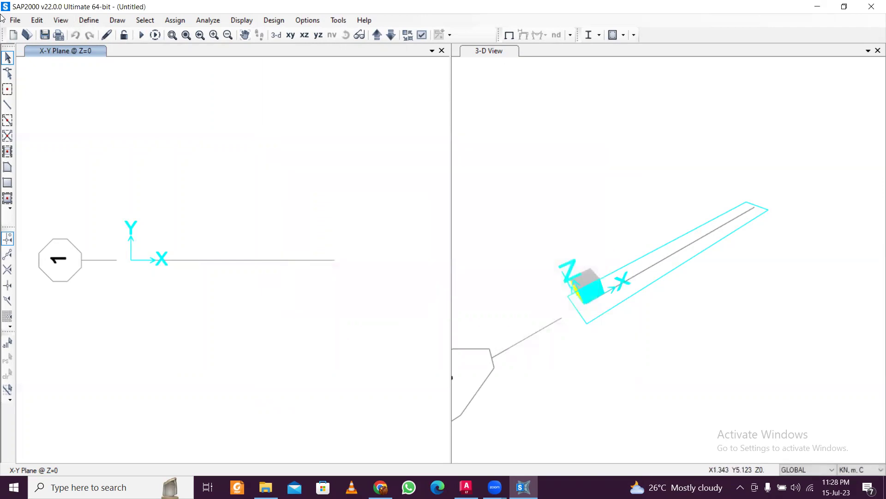
click(86, 22)
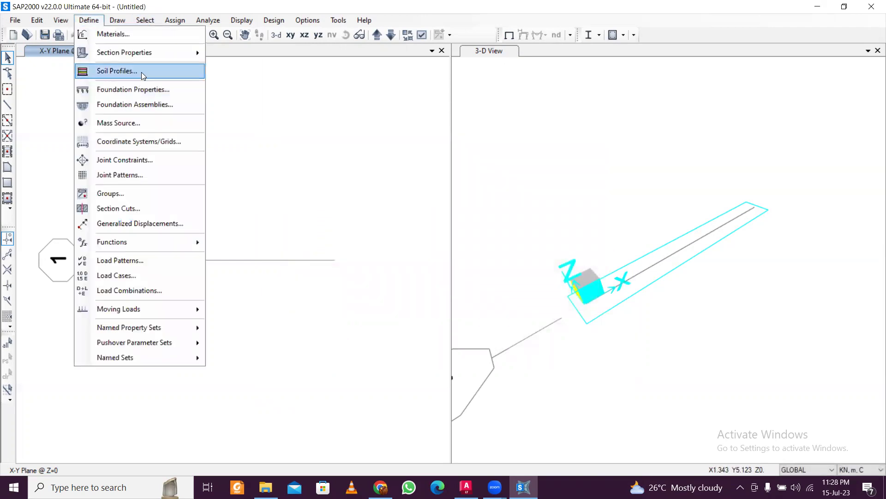
click(189, 260)
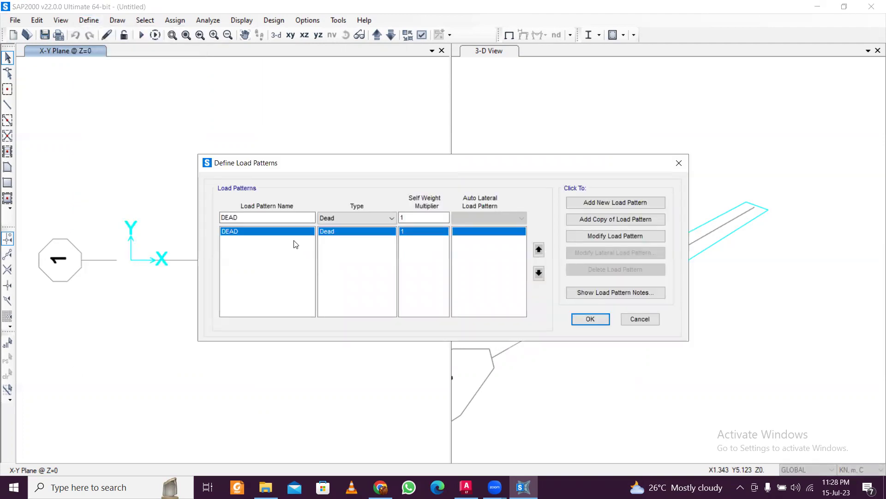
double_click(434, 218)
text(0)
double_click(422, 218)
text(0)
click(647, 235)
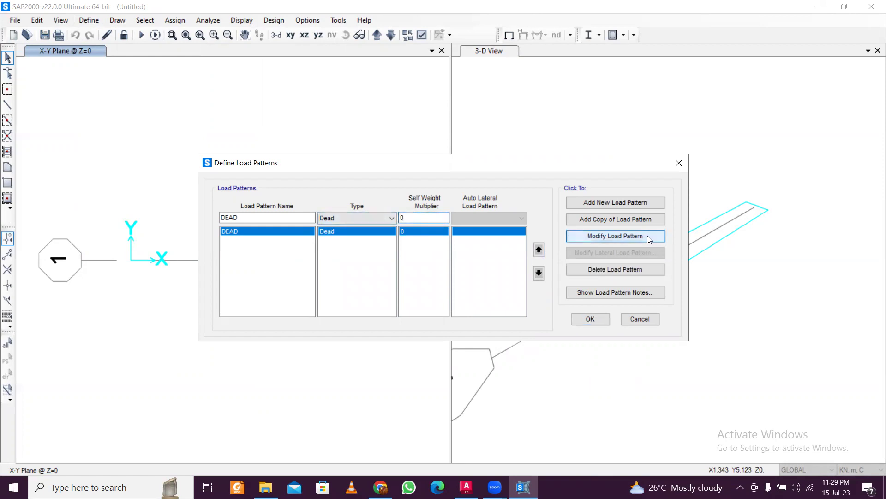
click(604, 319)
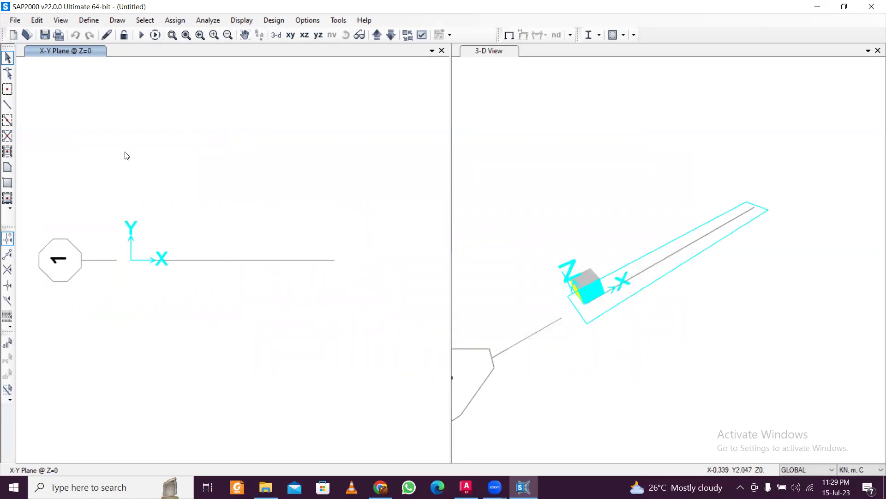
Draw a B 250 x 350 frame from the origin to the x=6 grid point
click(7, 106)
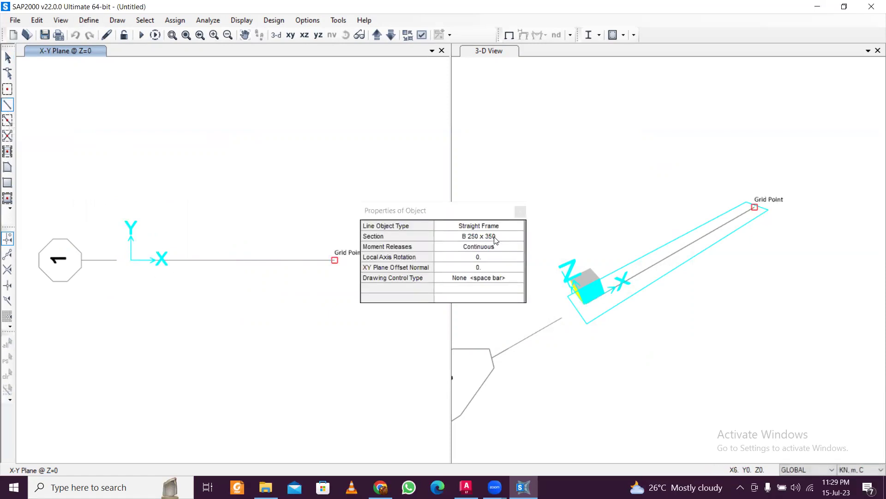
click(131, 260)
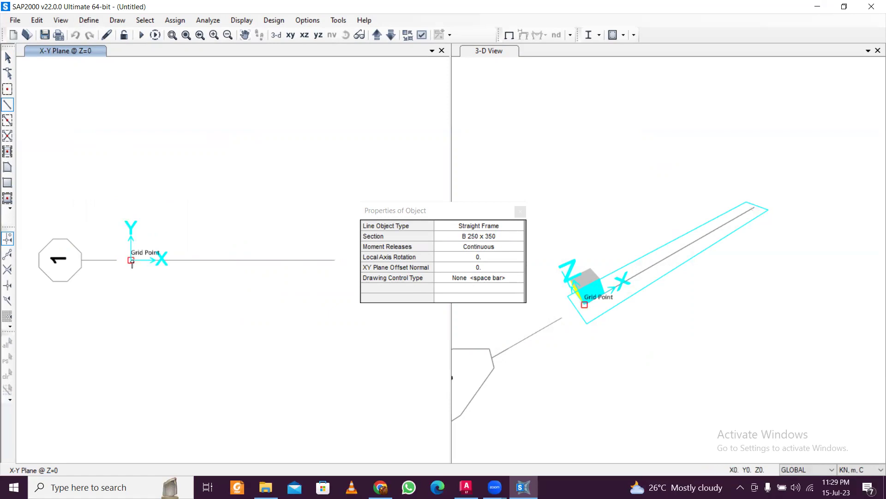
click(333, 260)
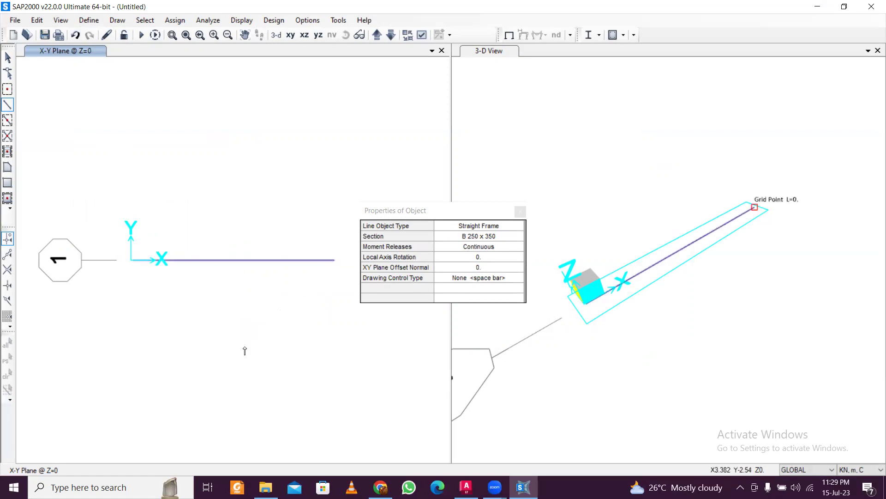
click(521, 212)
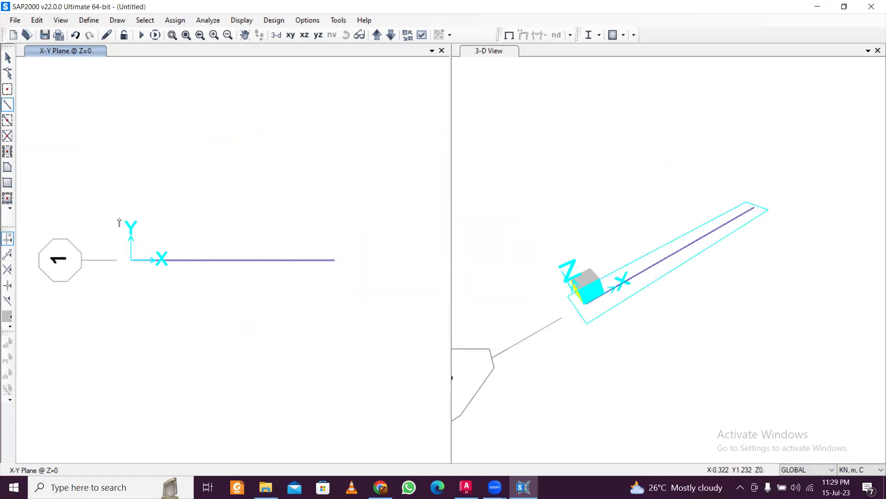
key(Escape)
Assign a fully fixed restraint to the joint at the beam's origin
drag(123, 212, 166, 312)
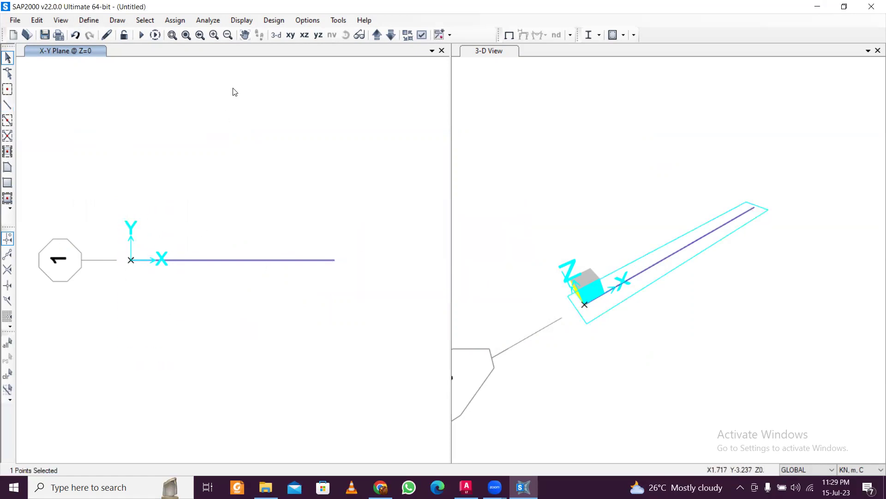
click(178, 21)
mouse_move(214, 37)
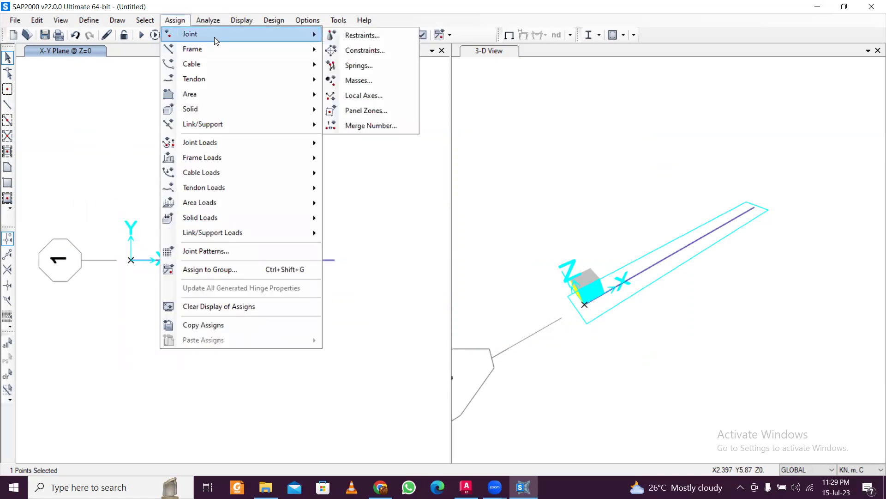
click(354, 34)
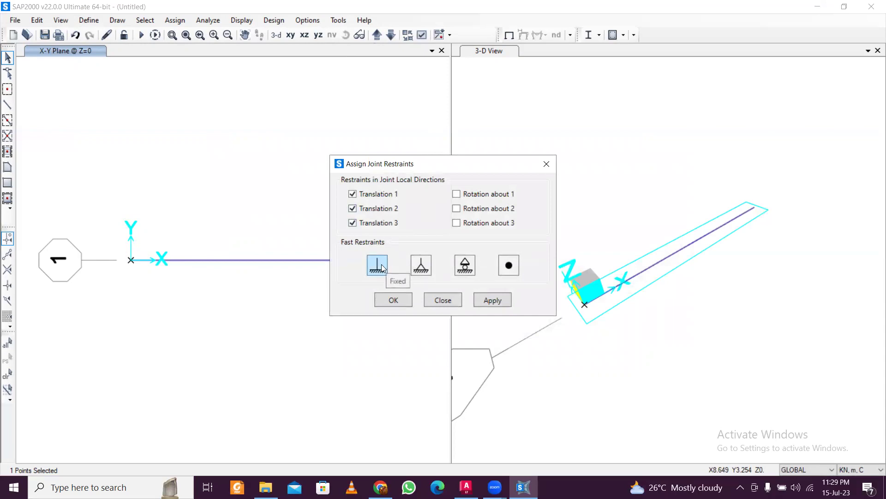
click(381, 264)
click(500, 302)
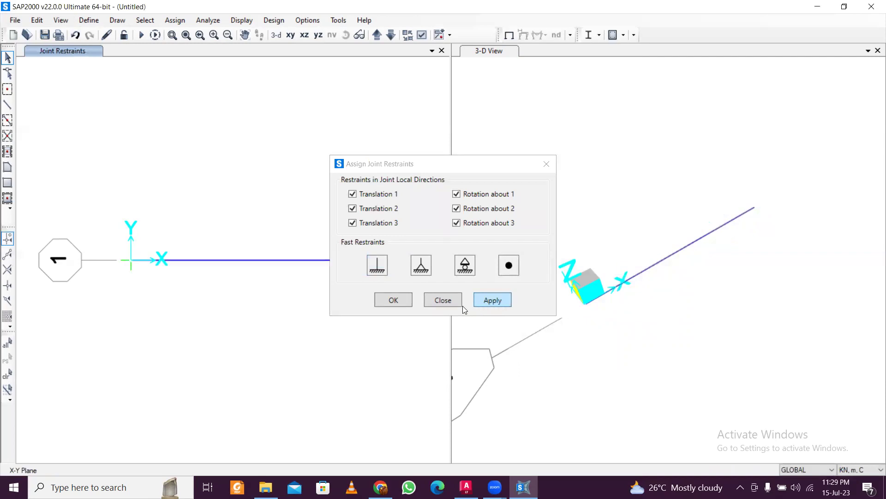
click(393, 300)
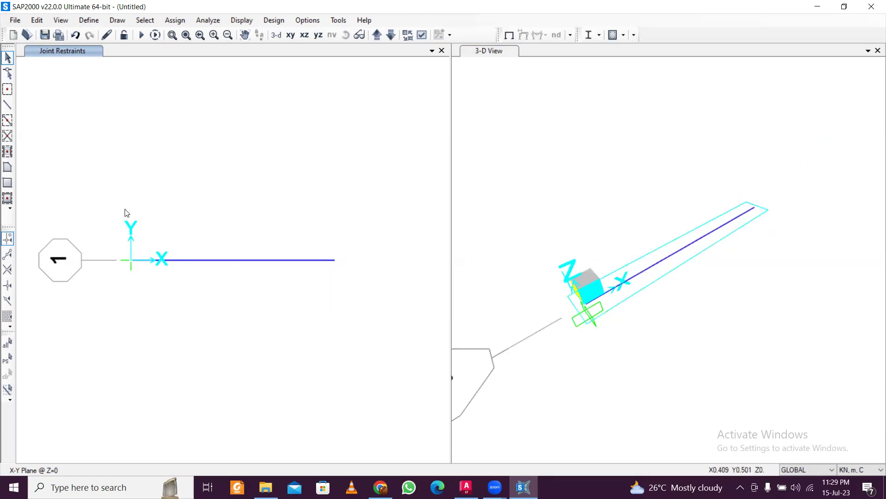
Select the whole beam and assign a 10 kN/m uniform DEAD distributed load
drag(126, 210, 216, 339)
key(ctrl+q)
drag(350, 304, 287, 178)
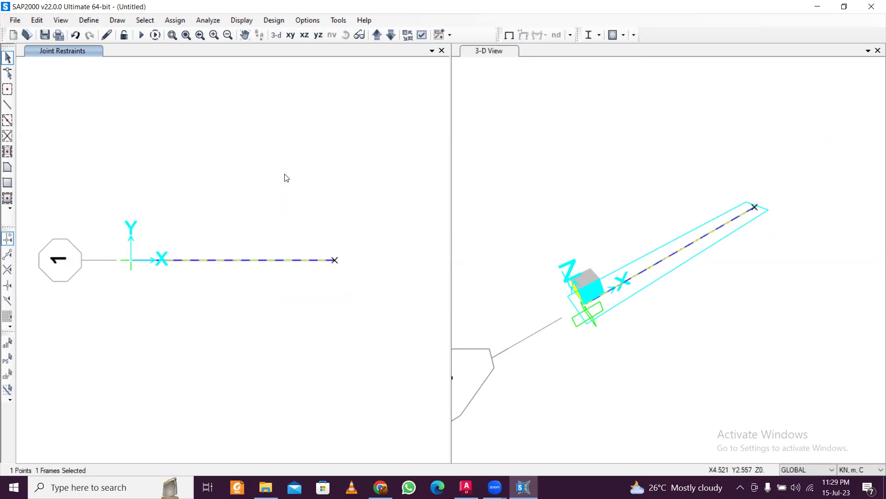
click(87, 20)
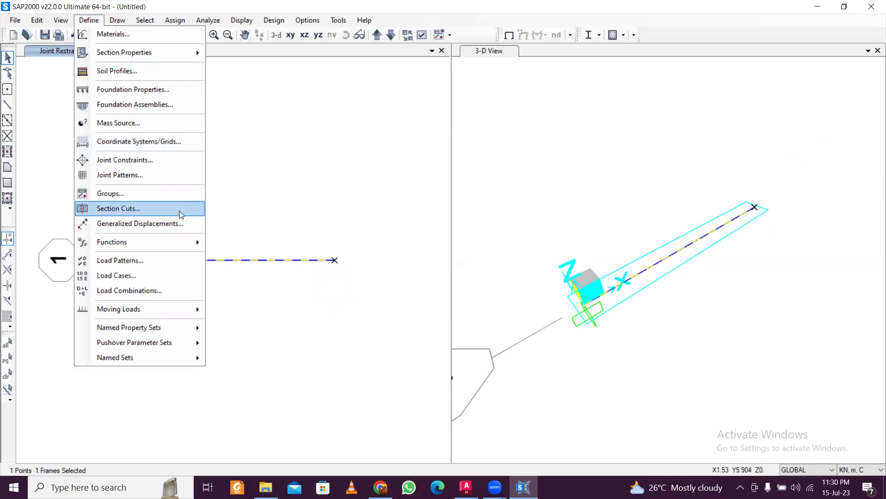
click(175, 21)
click(175, 20)
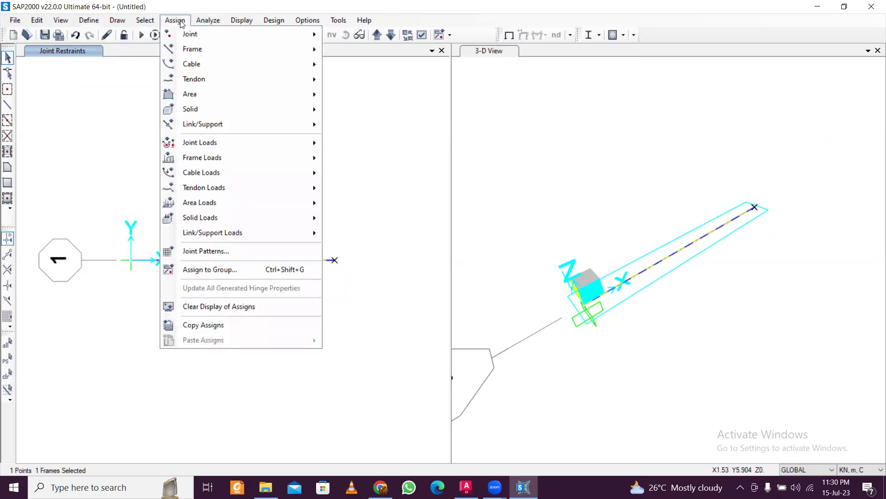
mouse_move(297, 167)
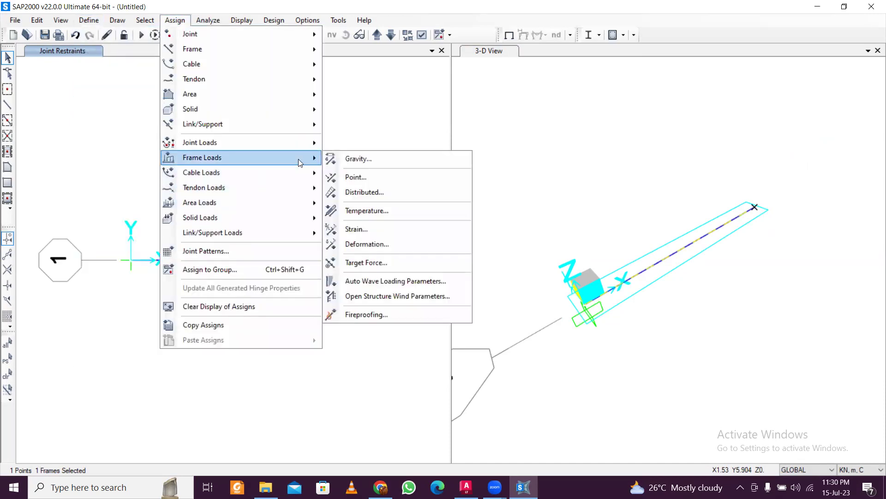
click(406, 198)
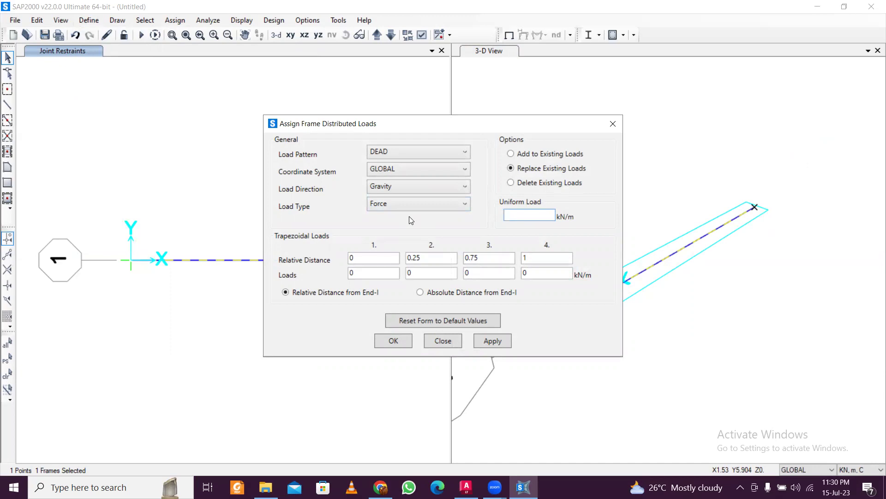
click(485, 337)
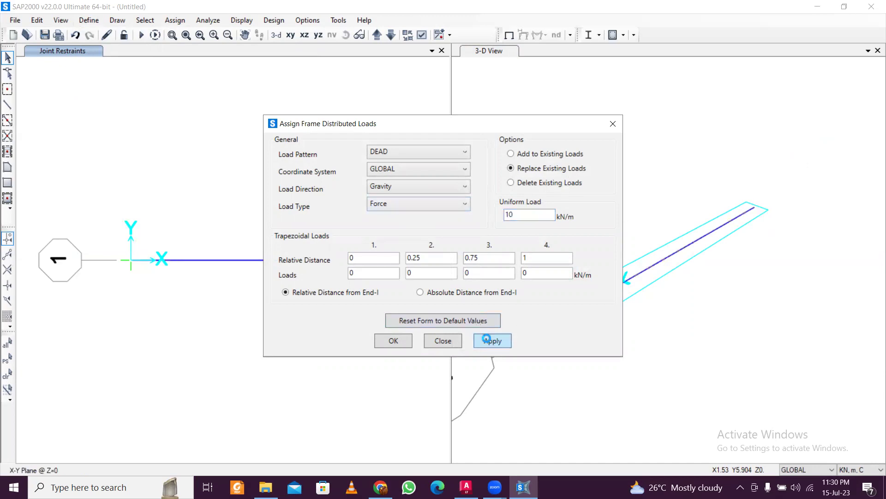
click(393, 341)
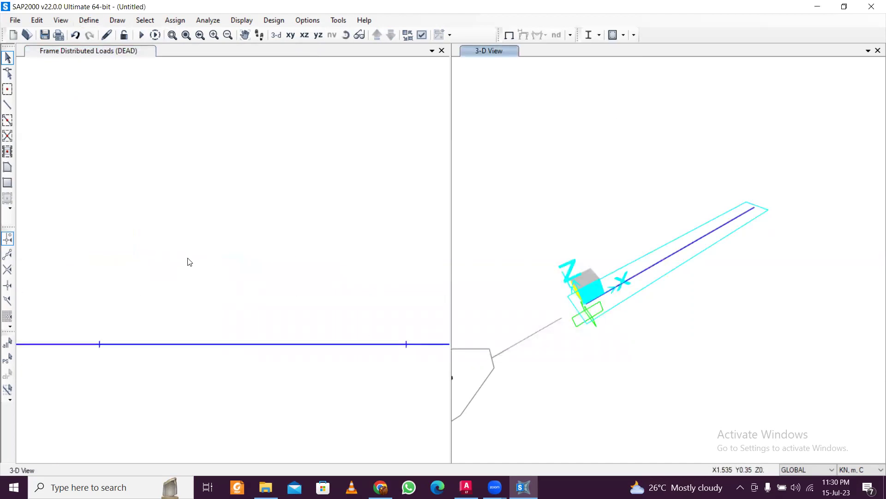
Run the analysis with the MODAL case excluded, saving the model as gg
click(249, 287)
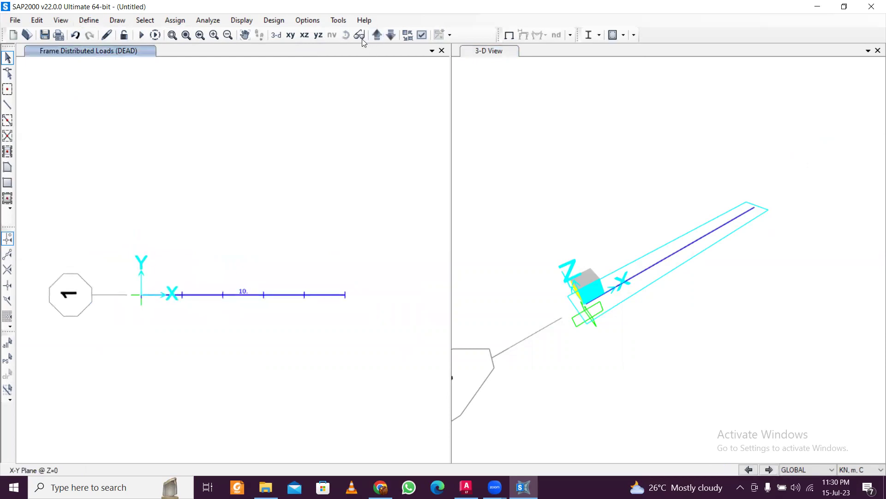
click(211, 21)
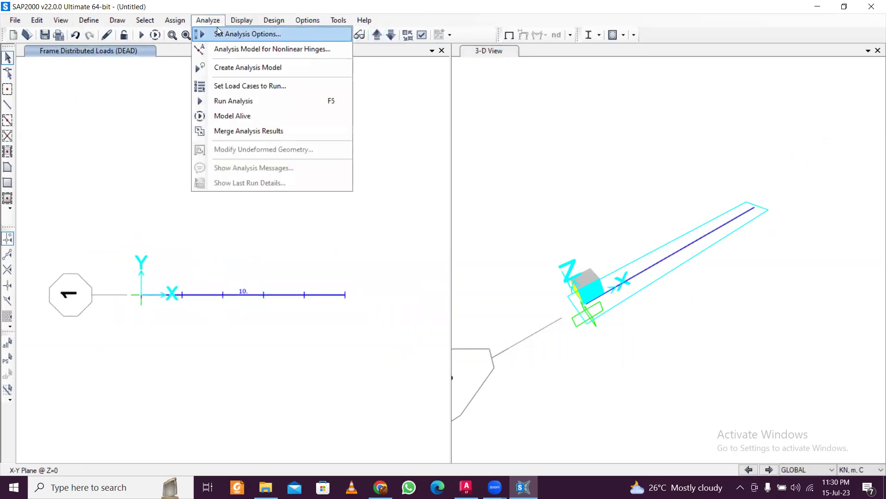
click(237, 101)
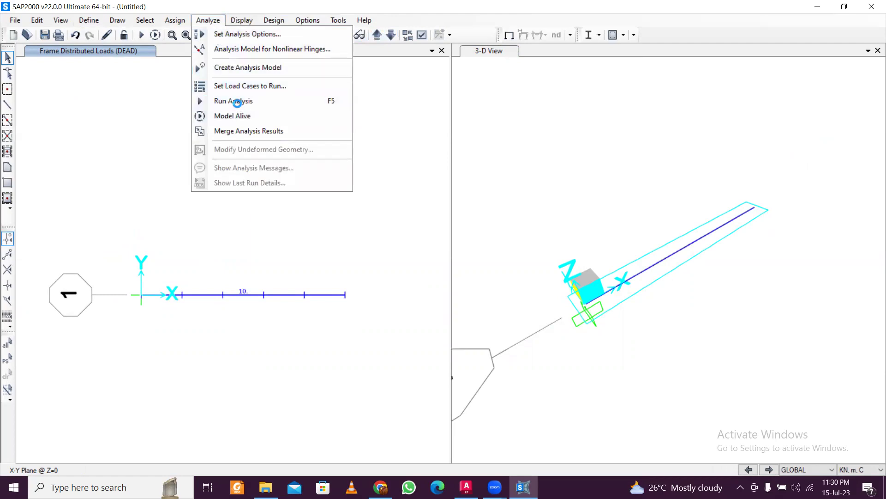
click(268, 199)
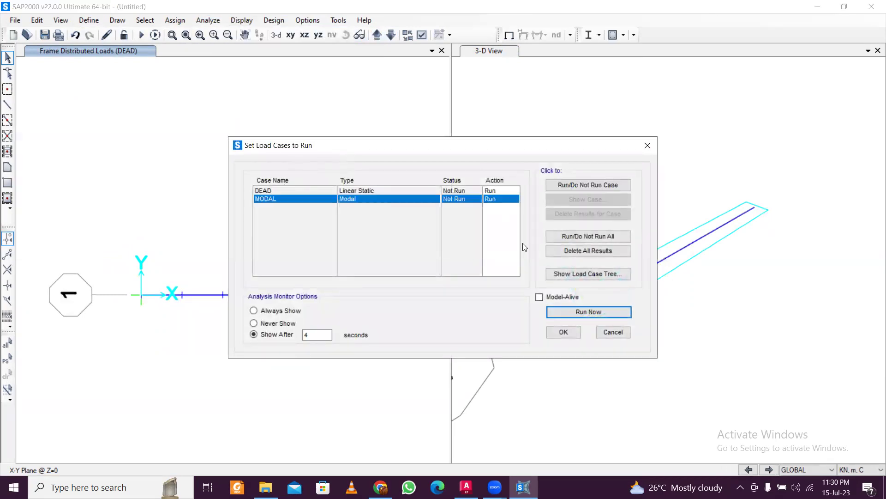
click(580, 183)
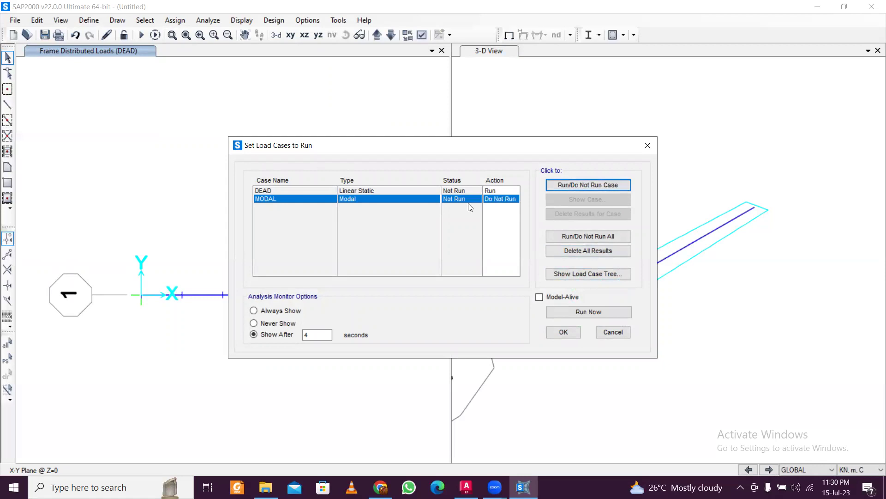
click(576, 313)
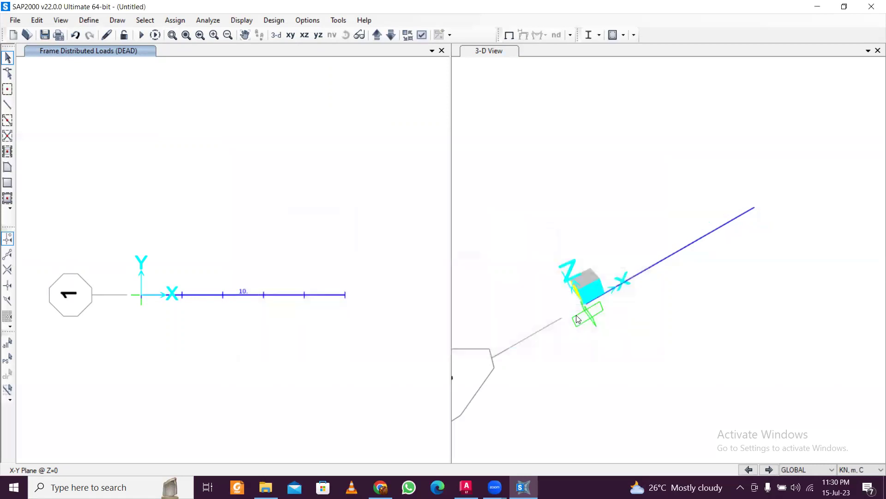
text(gg)
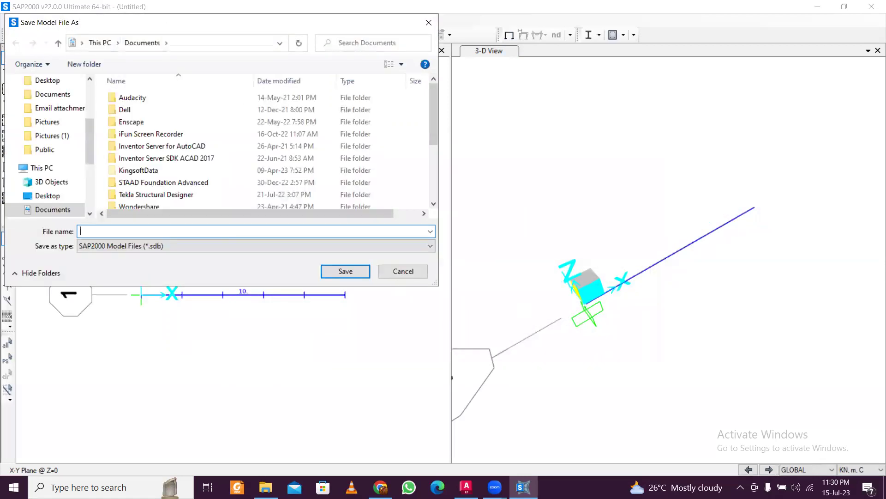
click(363, 276)
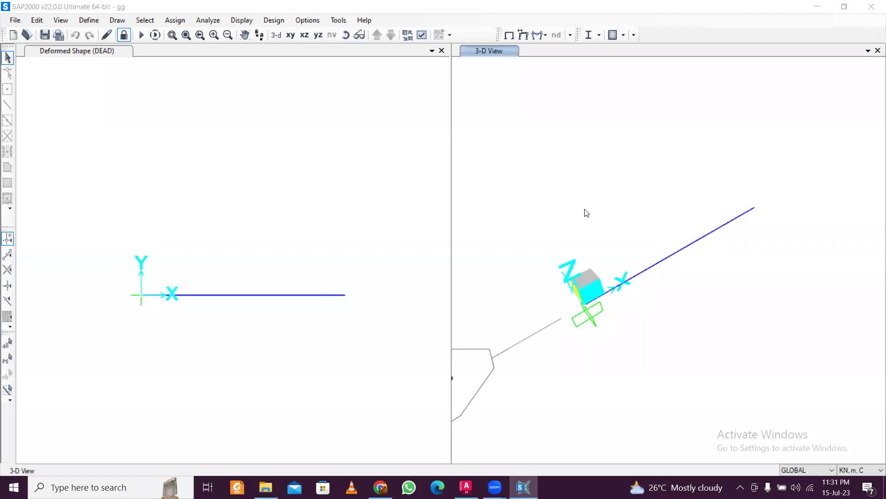
Display the DEAD deformed shape and switch the left view to the YZ plane
click(128, 70)
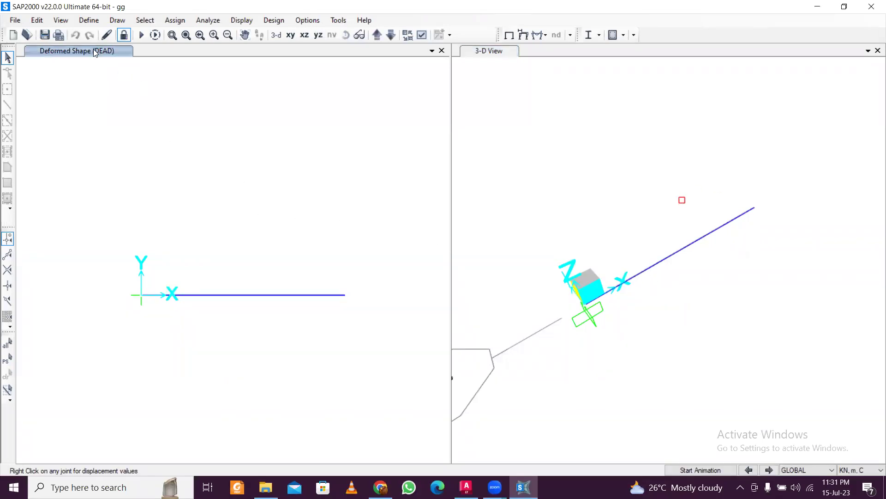
click(492, 52)
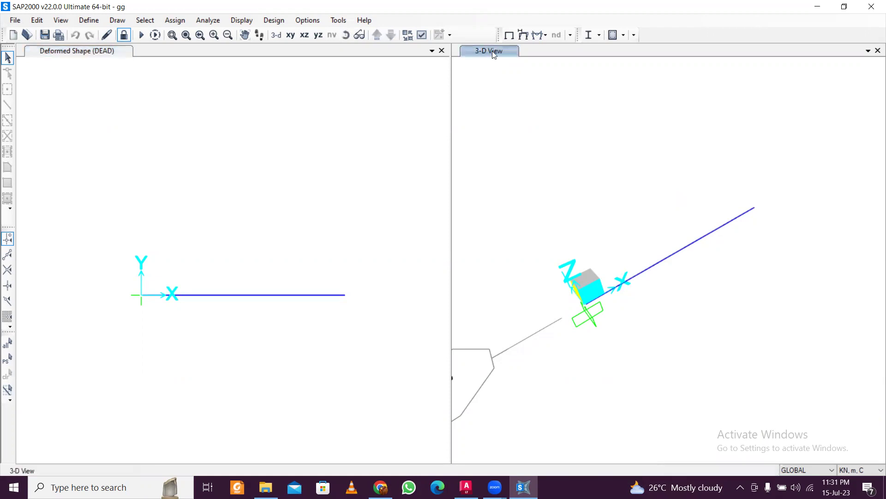
click(523, 35)
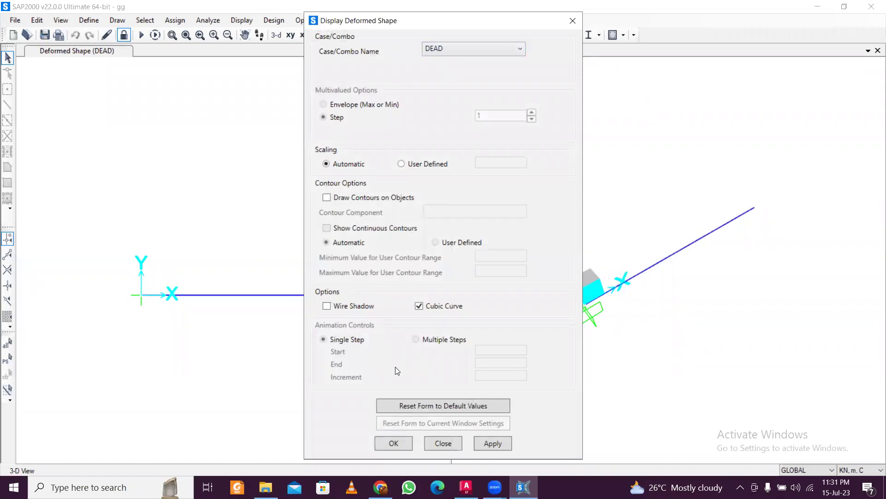
click(488, 444)
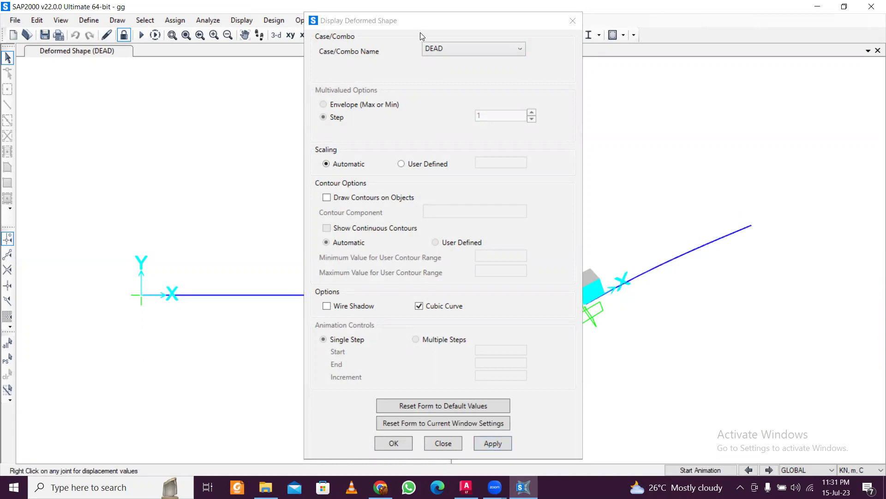
drag(420, 20, 256, 10)
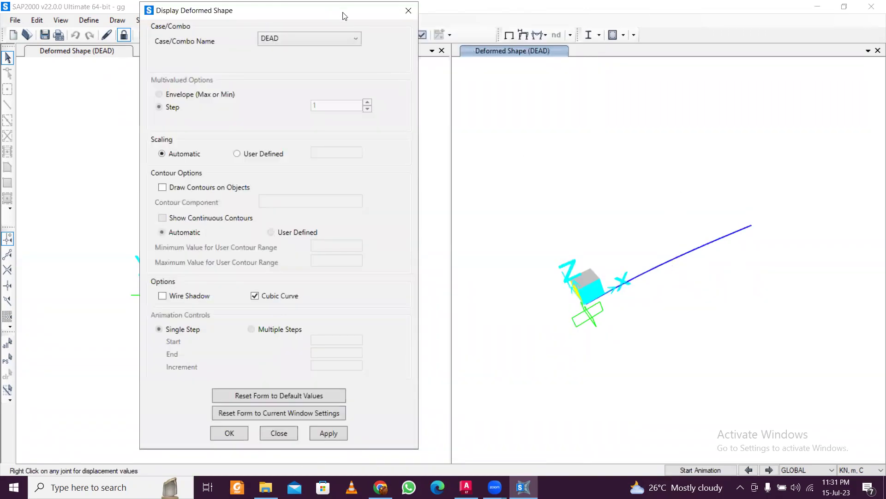
drag(345, 14, 606, 51)
click(91, 52)
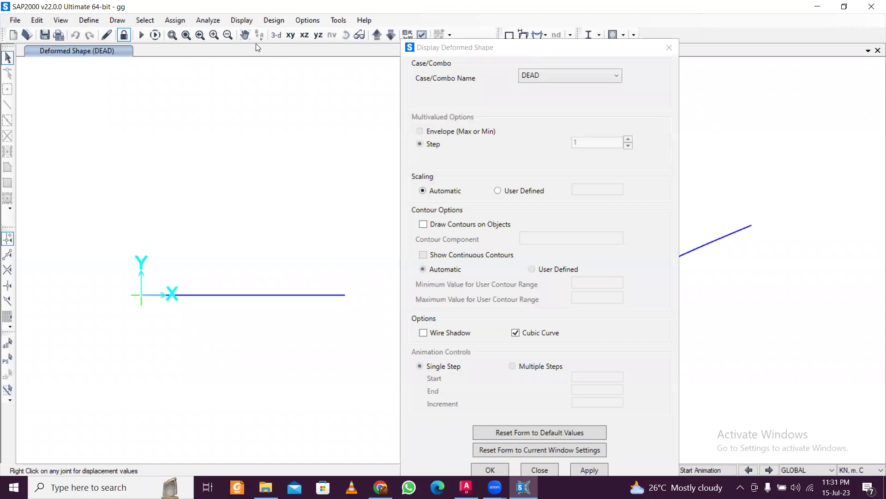
click(317, 36)
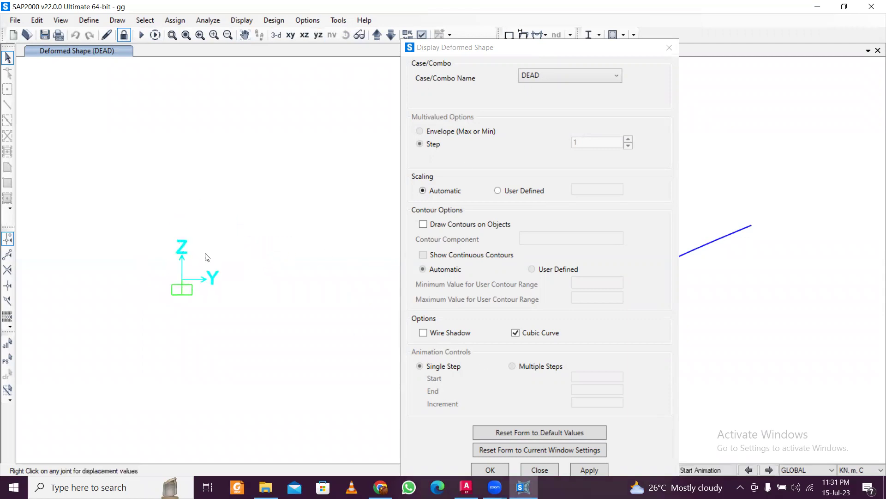
click(590, 470)
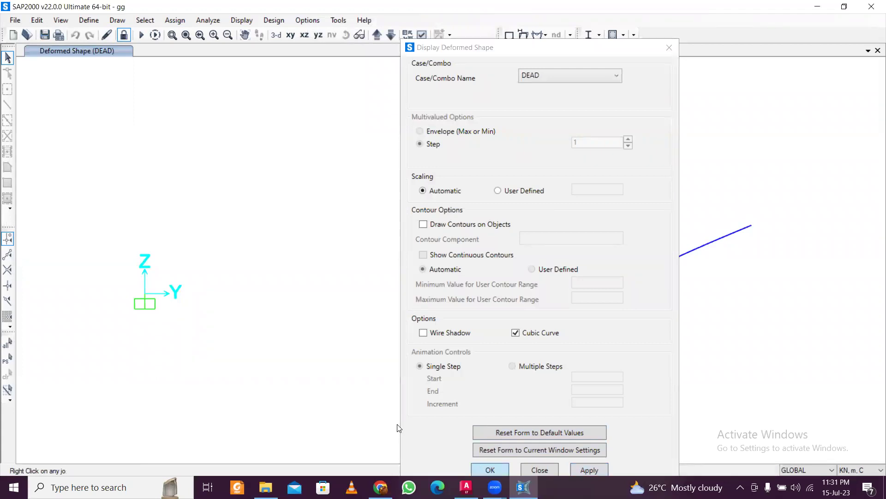
key(Return)
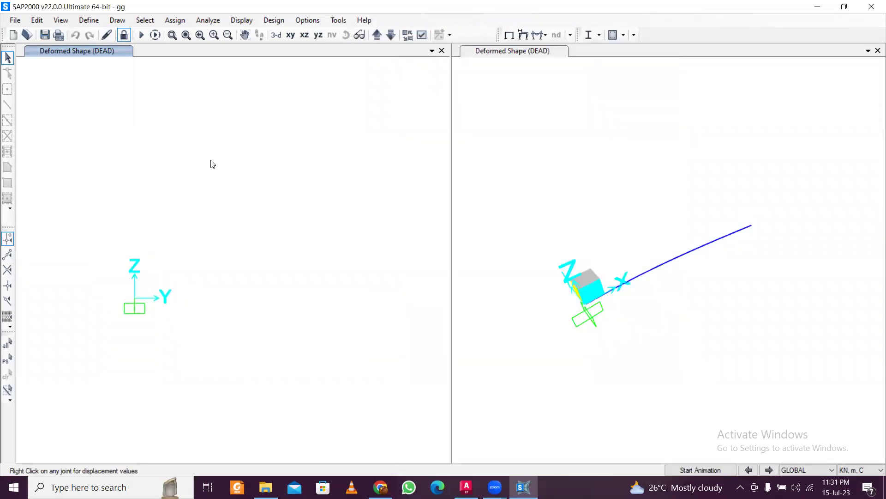
Switch the left view back to XY and reapply the DEAD deformed shape
click(295, 34)
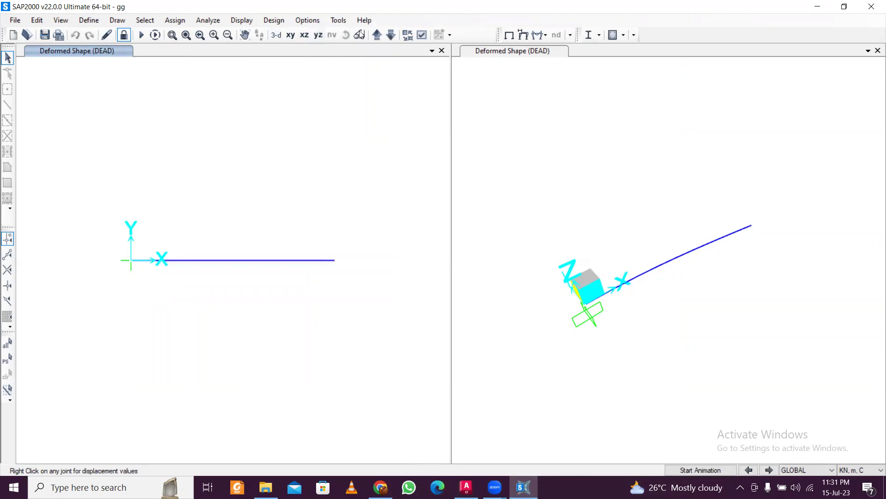
click(530, 242)
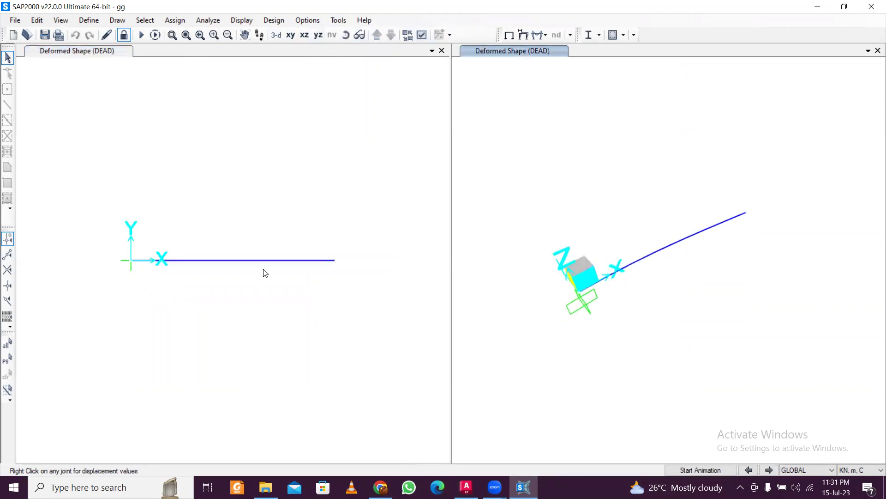
click(212, 228)
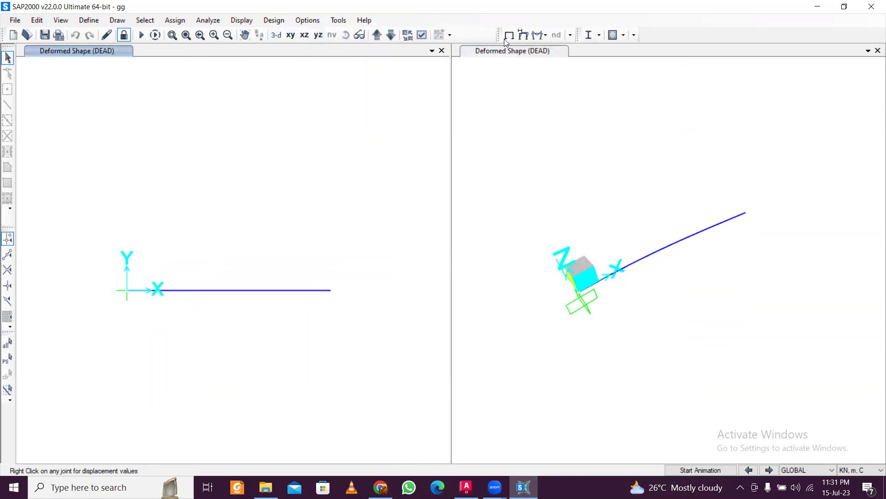
click(527, 36)
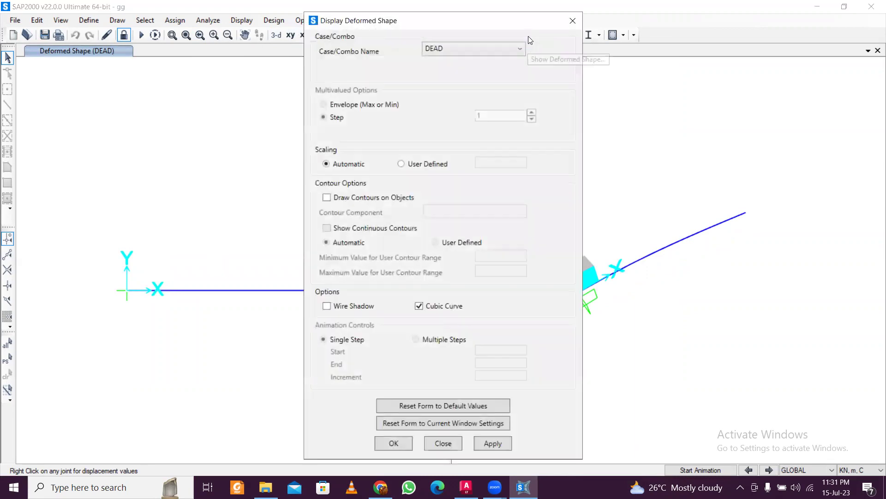
click(493, 447)
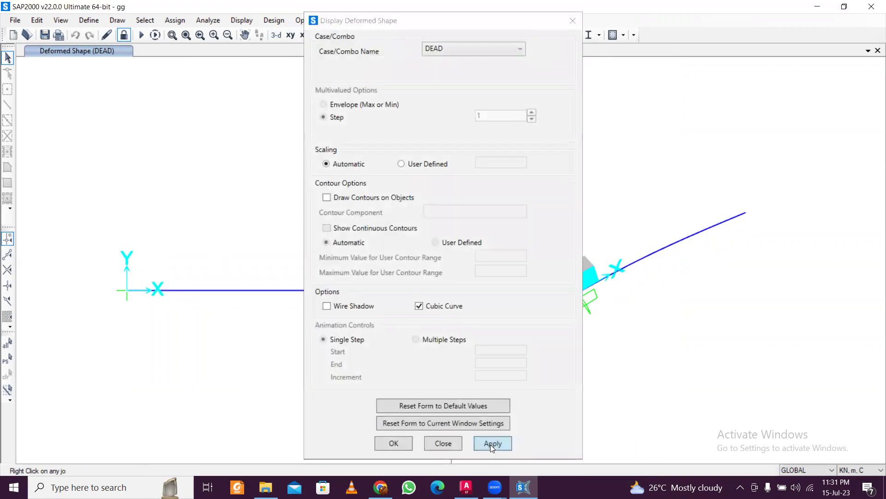
click(406, 444)
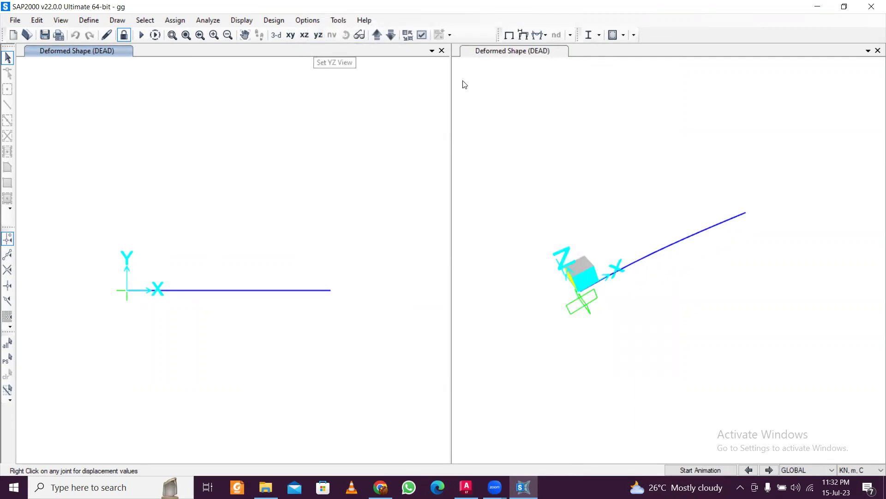
Reposition the beam in the left view and select it there
middle_drag(220, 231, 185, 243)
scroll(679, 250, up, 1)
scroll(637, 185, down, 1)
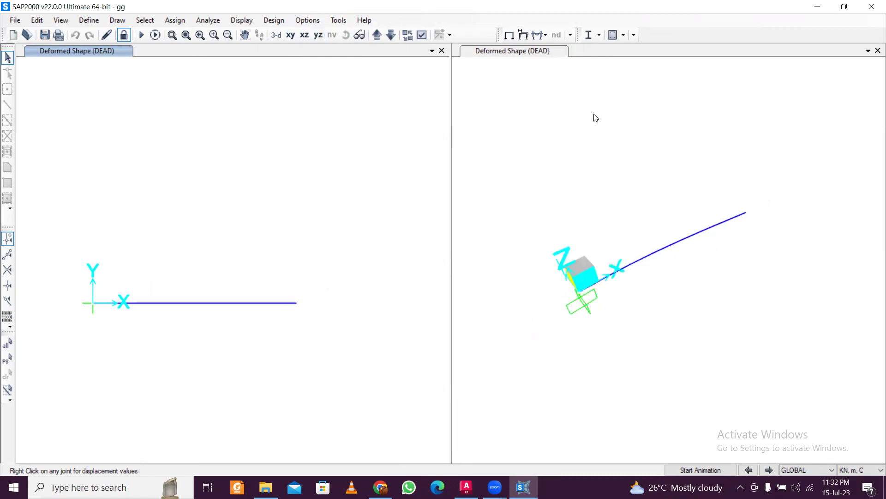
click(566, 109)
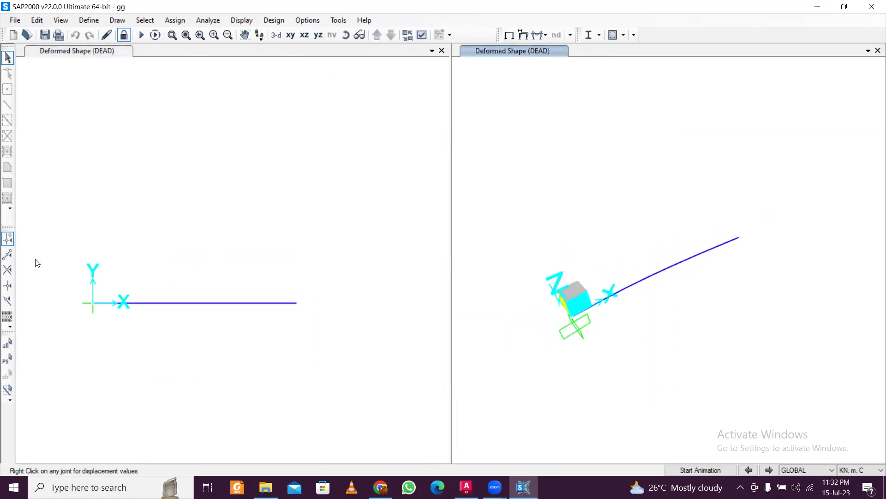
drag(38, 259, 323, 330)
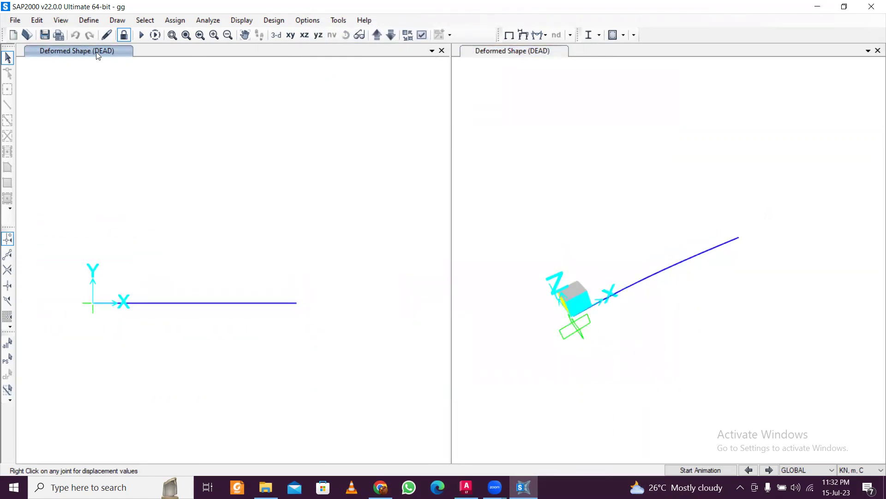
click(536, 52)
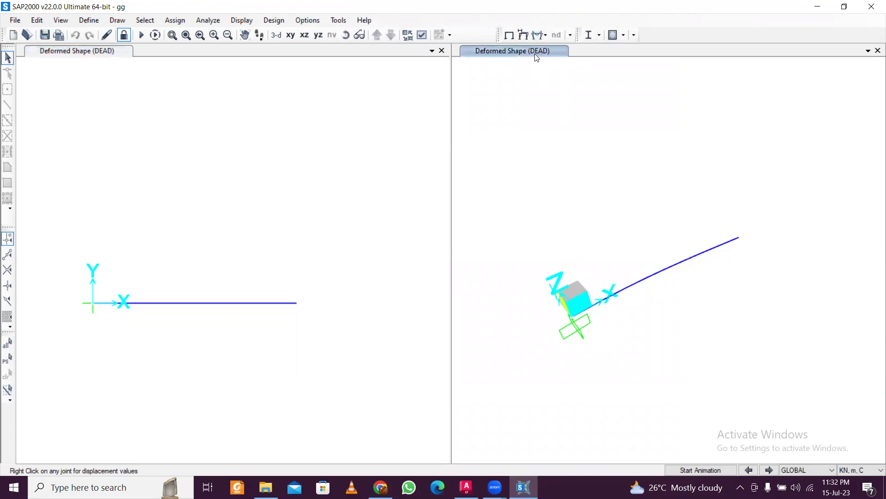
Draw the DEAD Shear 2-2 diagram on the frame with values shown
click(538, 35)
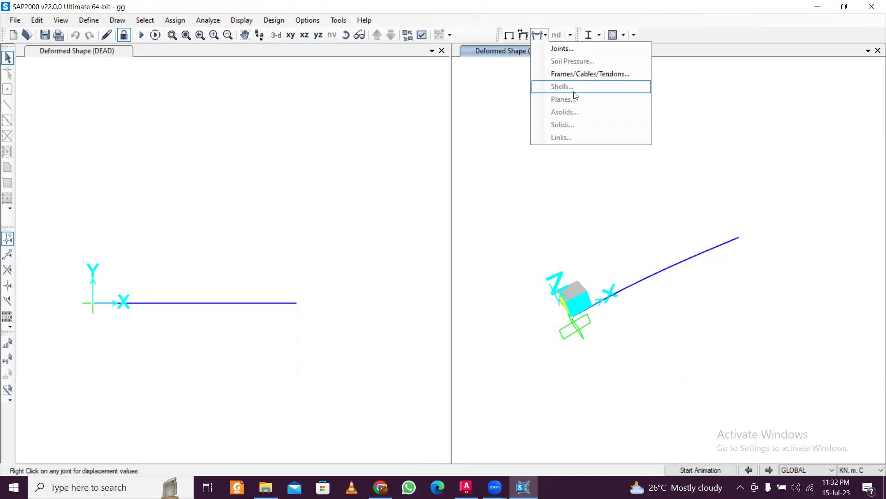
click(575, 74)
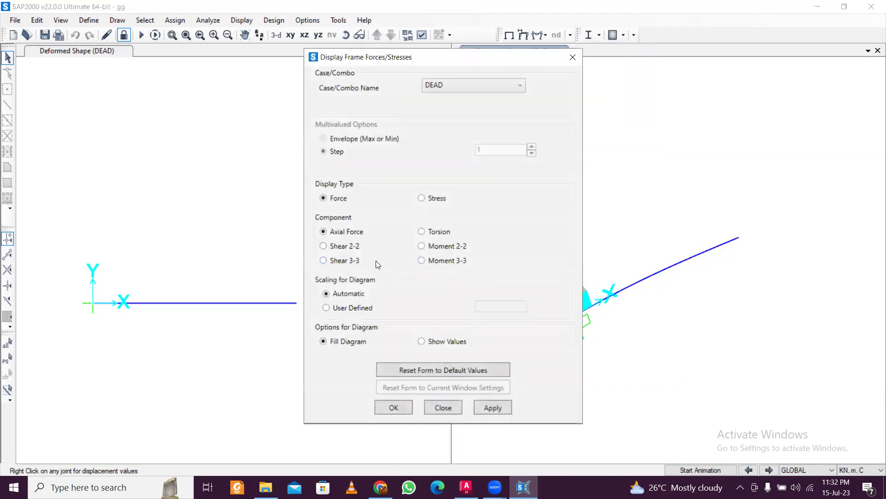
click(351, 249)
drag(447, 59, 382, 11)
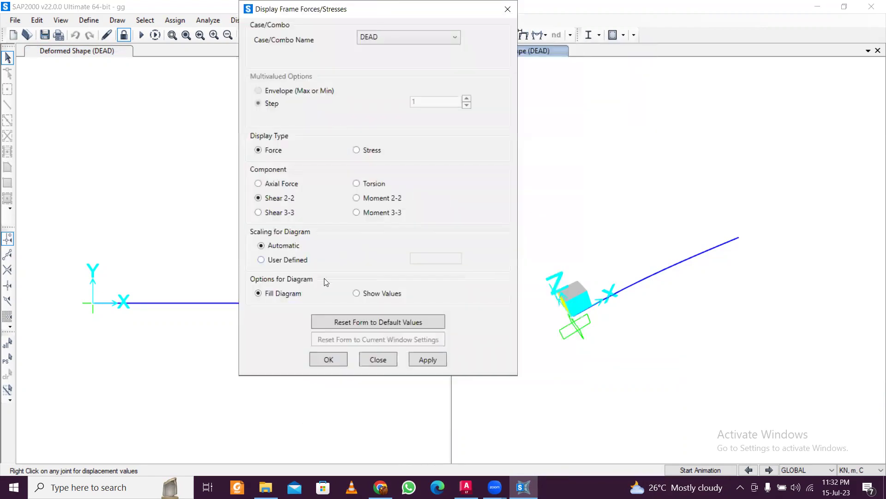
click(381, 293)
click(435, 361)
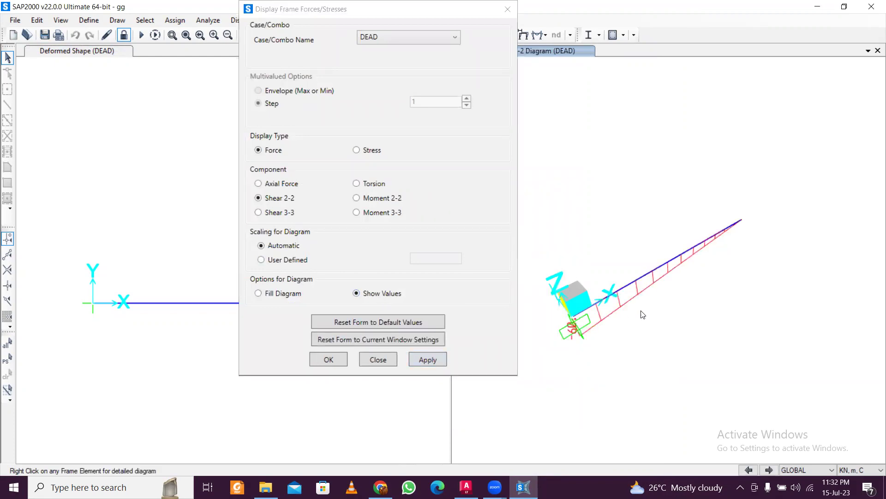
Switch to the Moment 3-3 diagram and view detailed results: -60 kN shear, -180 kN·m moment
scroll(650, 302, up, 2)
scroll(650, 302, down, 2)
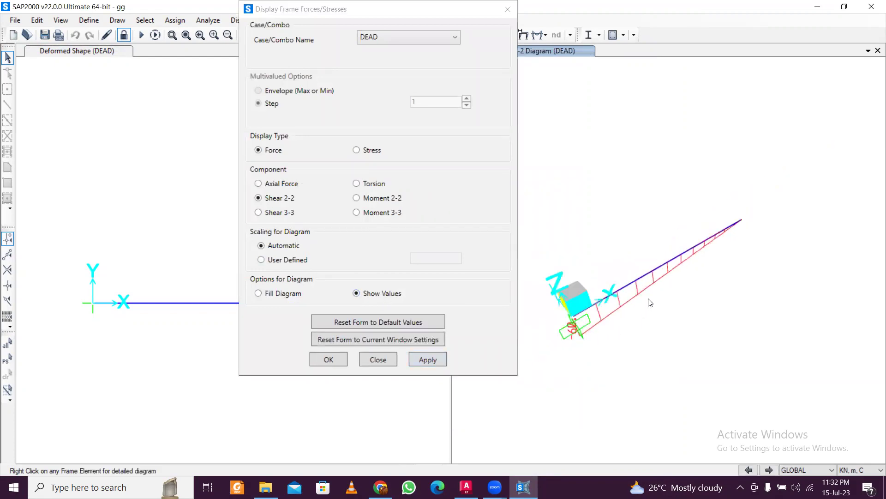
click(372, 213)
click(436, 360)
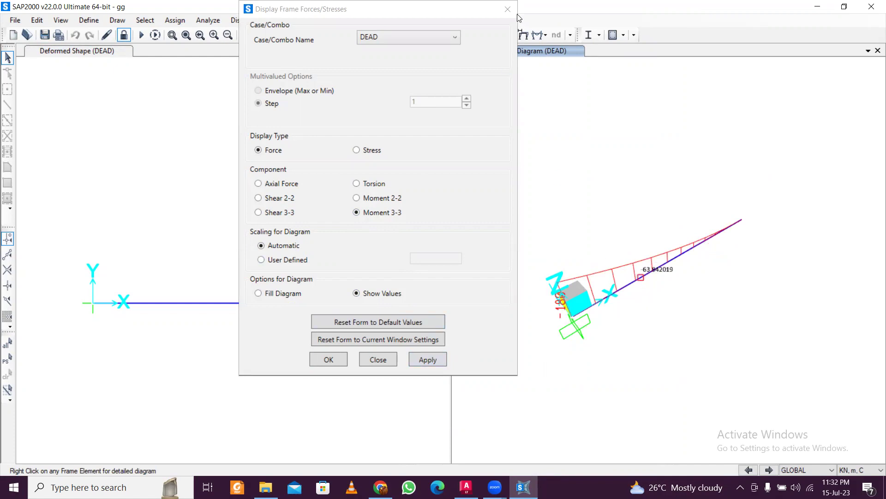
right_click(655, 267)
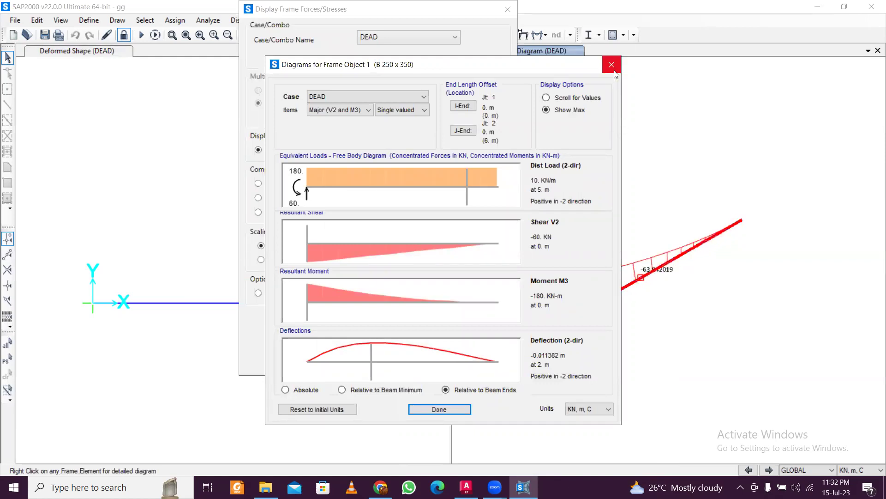
Close the result diagrams and unlock the model, discarding the analysis results
click(611, 65)
click(507, 9)
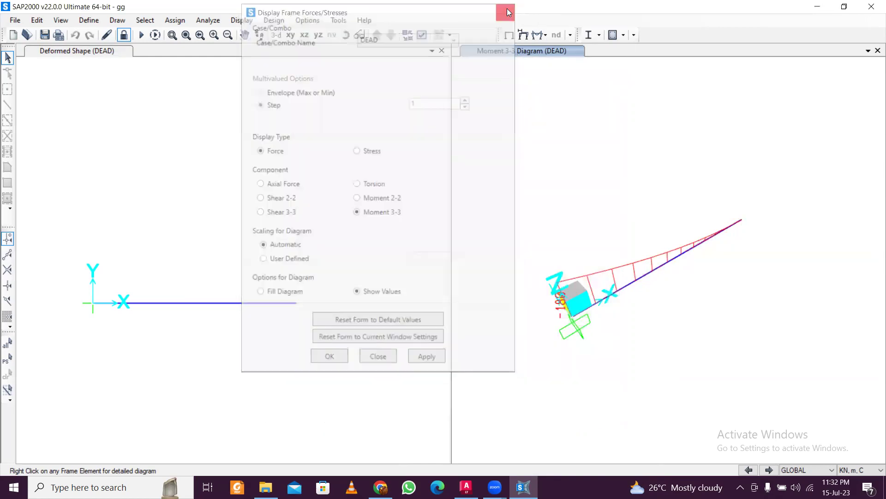
click(241, 293)
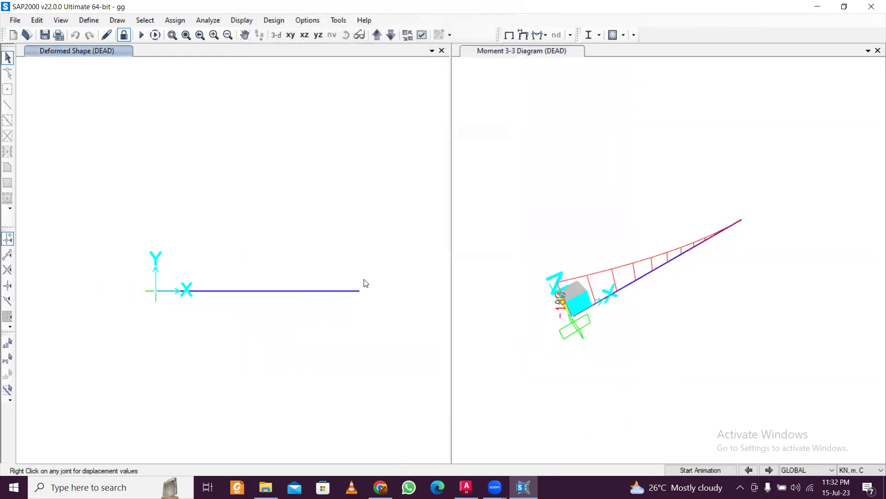
click(124, 35)
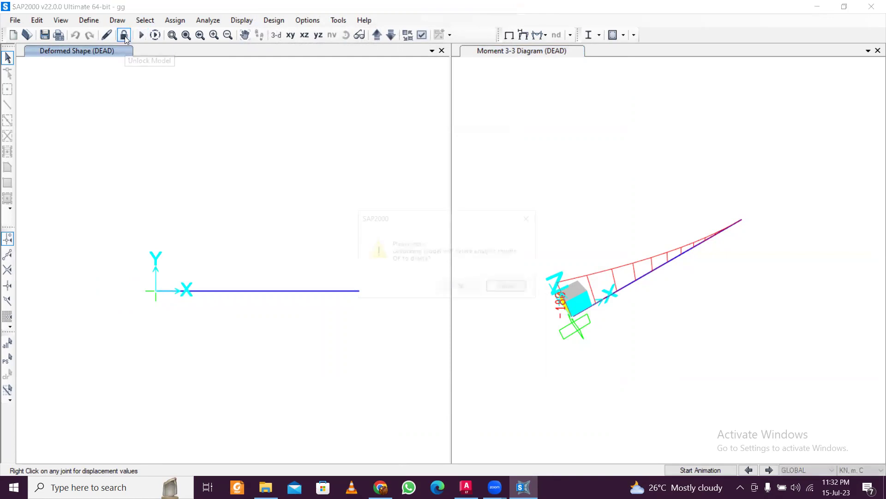
click(462, 287)
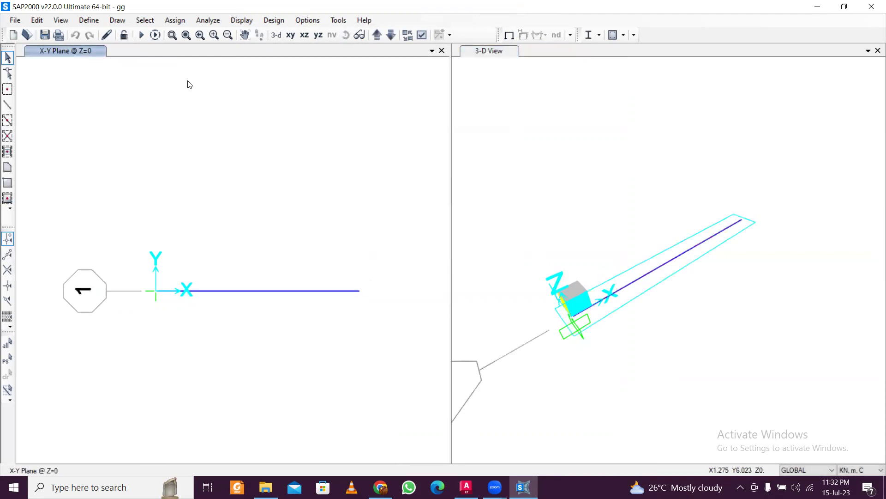
Select the beam with a selection box and bring up the Assign frame load options
drag(316, 353, 266, 226)
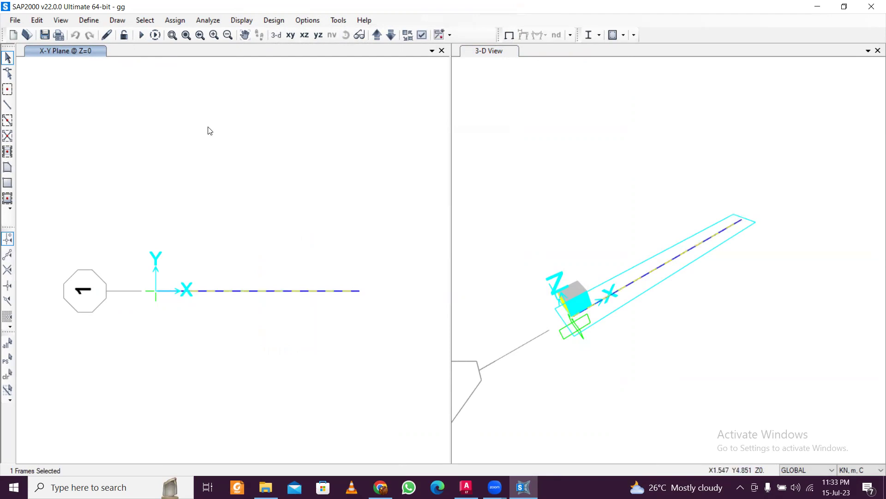
click(89, 20)
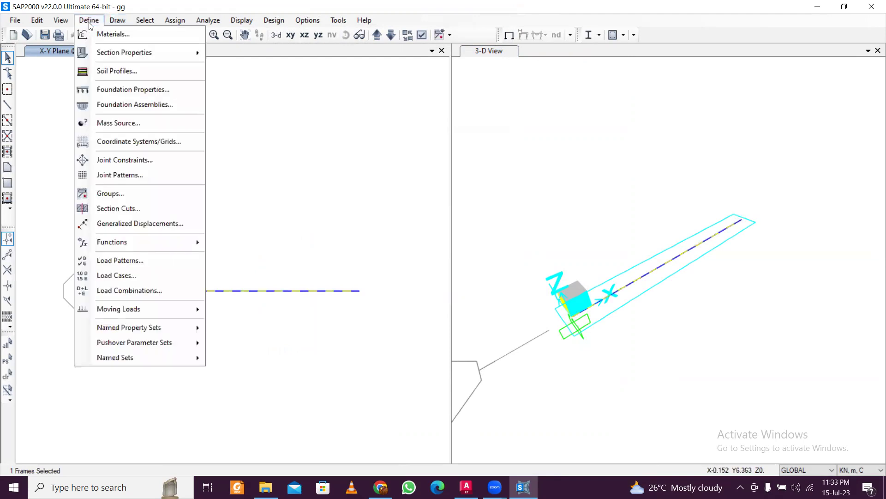
click(89, 21)
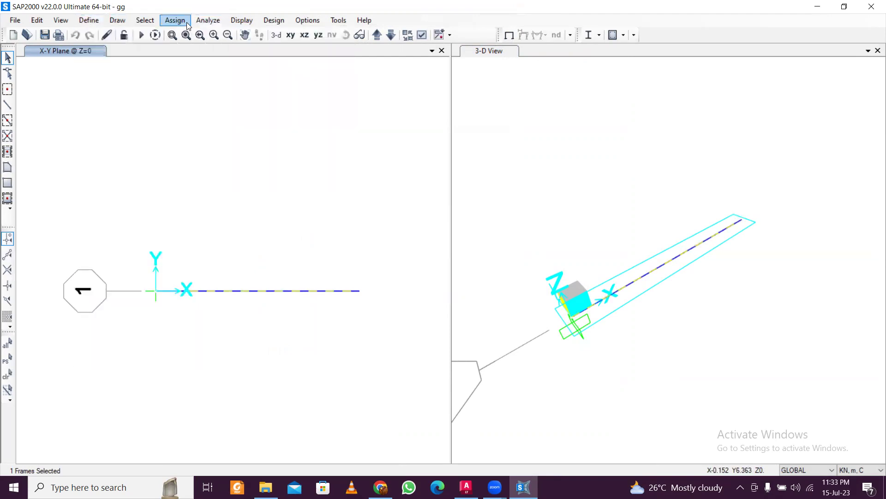
click(175, 20)
Add a 10 kN DEAD gravity point load at an absolute distance of 6 m from End-I
mouse_move(273, 159)
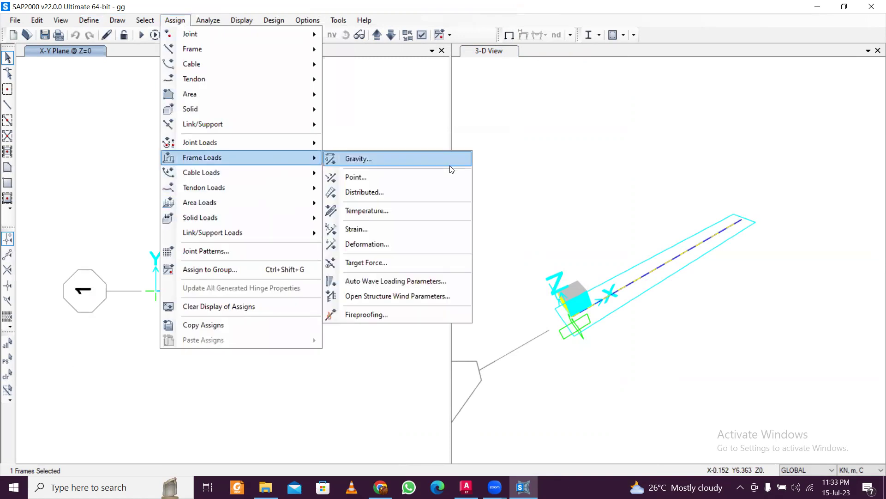
click(436, 177)
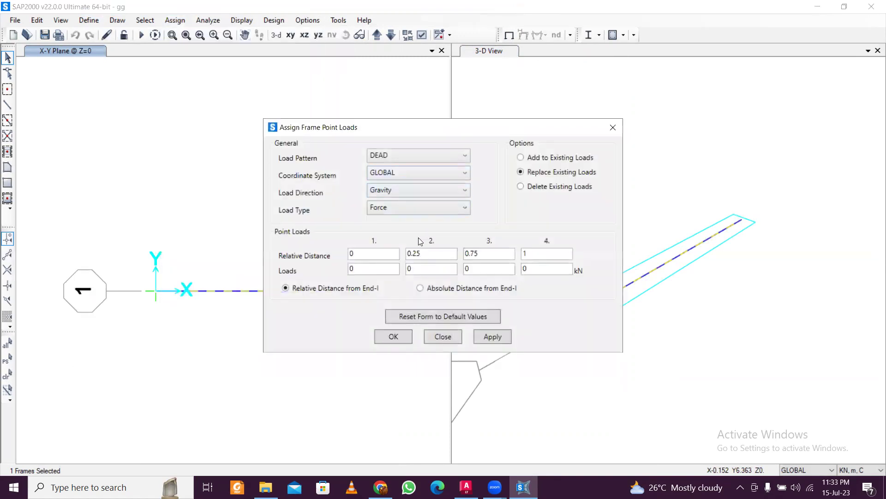
click(433, 288)
double_click(376, 254)
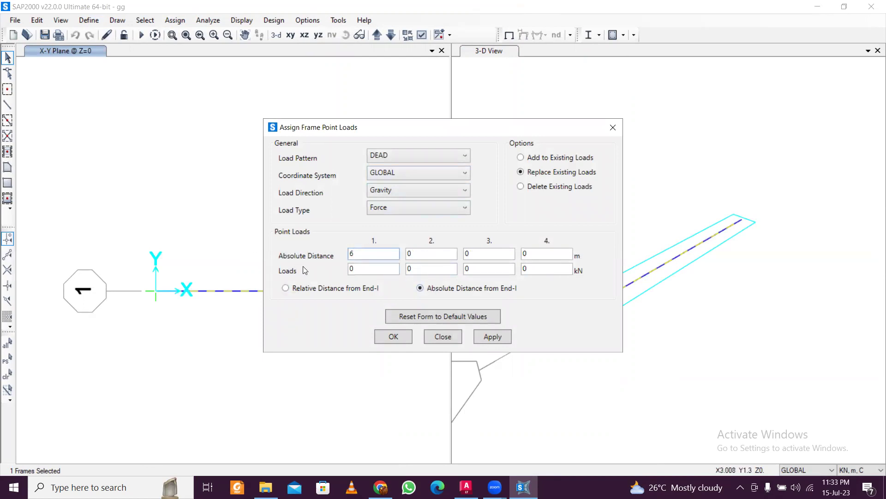
click(376, 269)
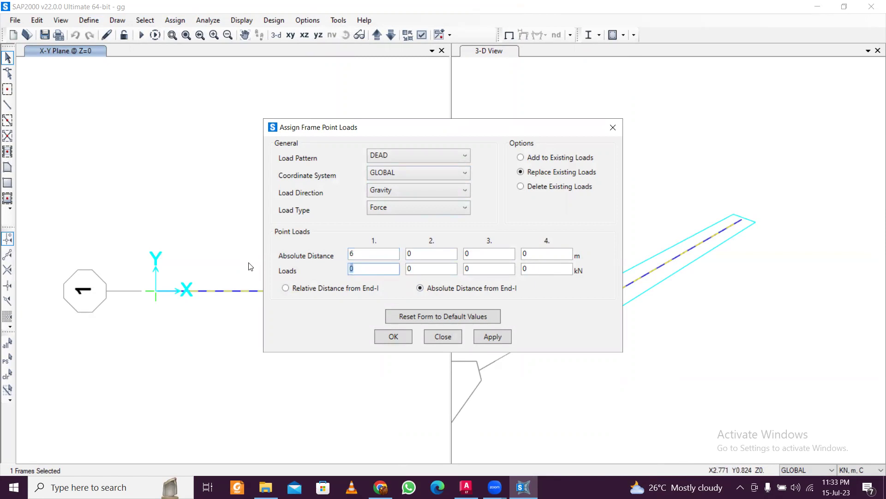
text(10)
click(487, 338)
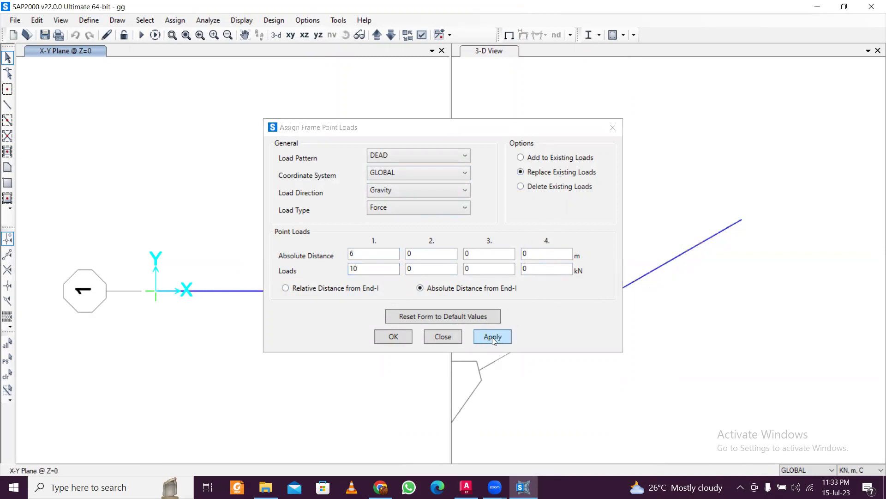
Confirm the point load and run the analysis from Set Load Cases to Run
click(398, 340)
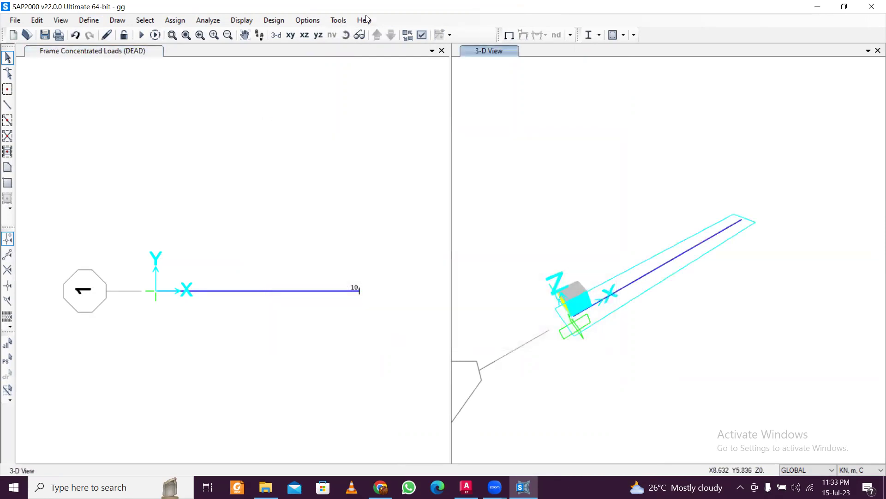
click(208, 20)
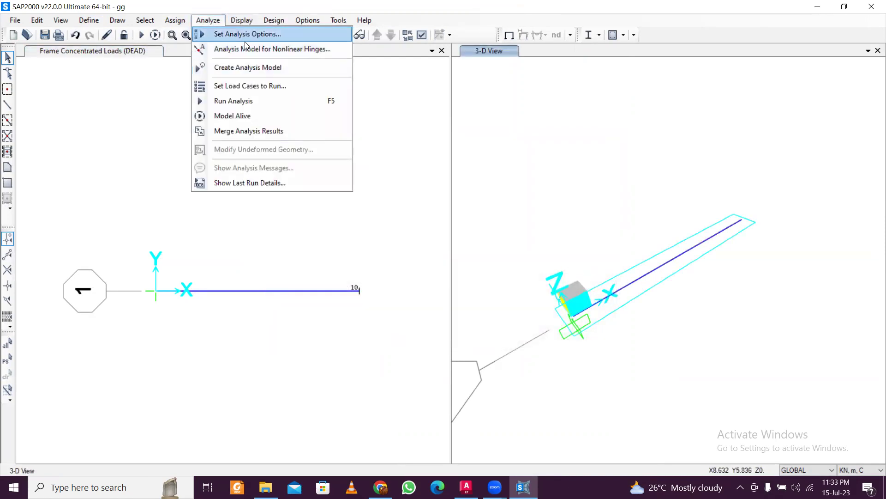
click(256, 100)
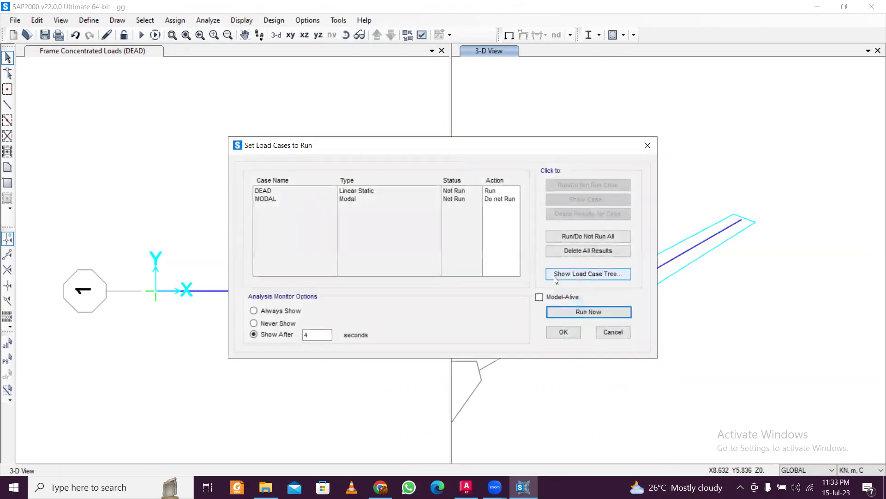
click(575, 313)
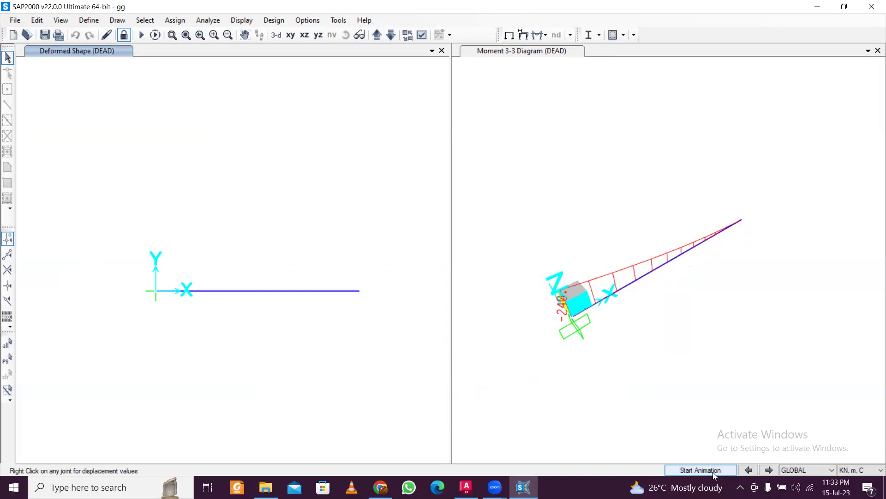
click(756, 473)
Activate the Moment 3-3 view, now showing -240 kN·m at the fixed support
scroll(535, 271, up, 2)
scroll(535, 272, down, 3)
click(569, 292)
scroll(569, 292, up, 3)
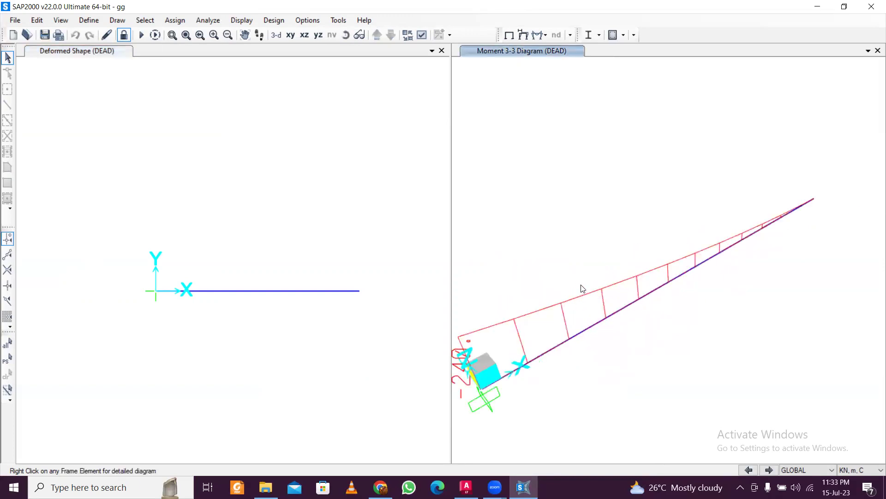
scroll(604, 268, down, 2)
scroll(604, 268, up, 1)
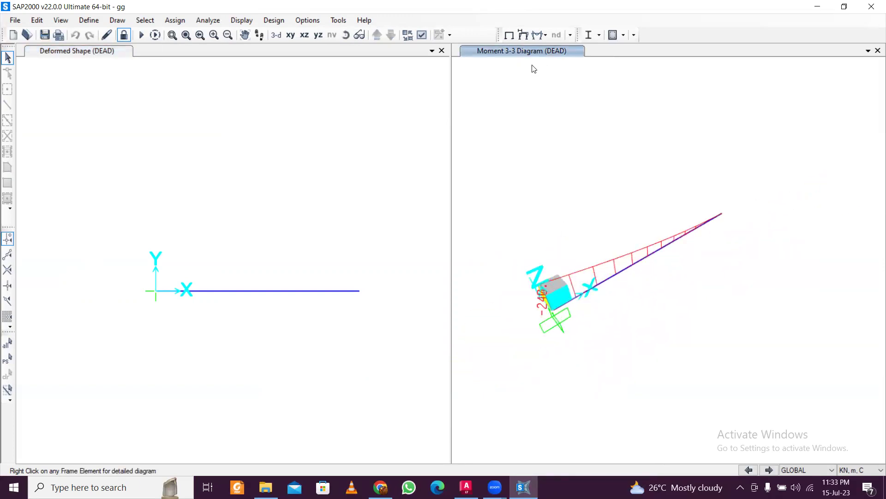
Reapply the deformed shape display, then return the right view to the undeformed beam
click(508, 36)
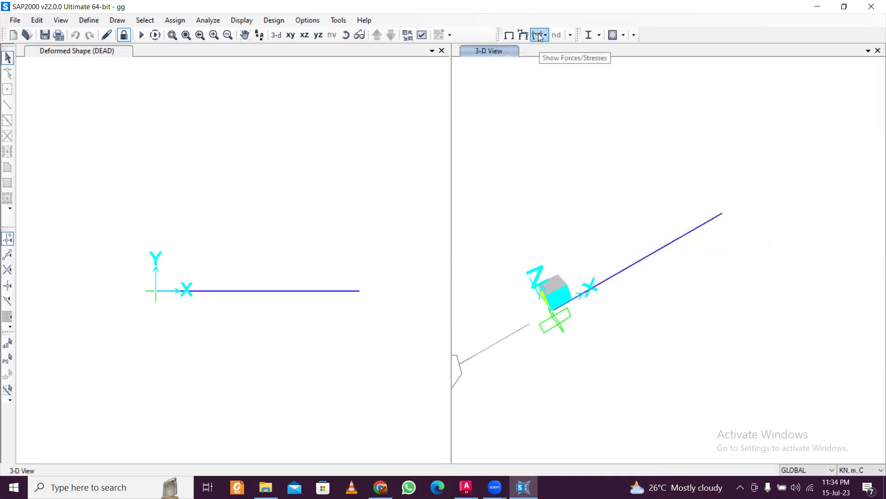
click(520, 35)
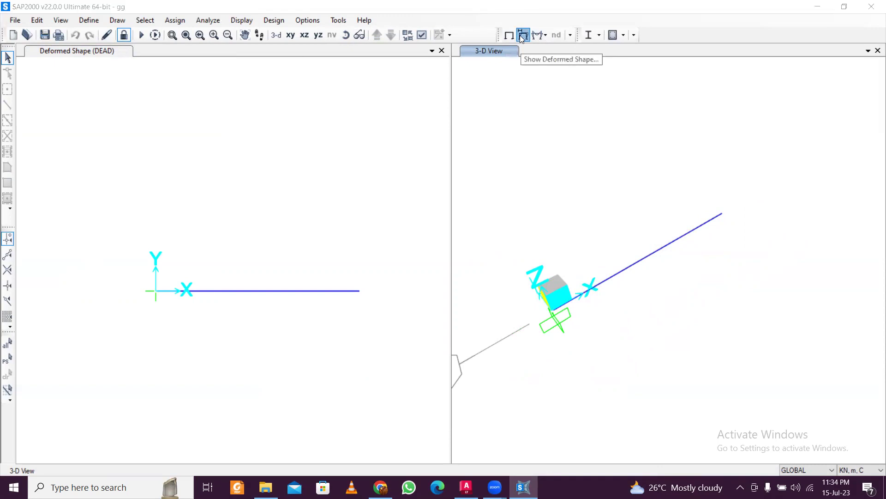
click(492, 443)
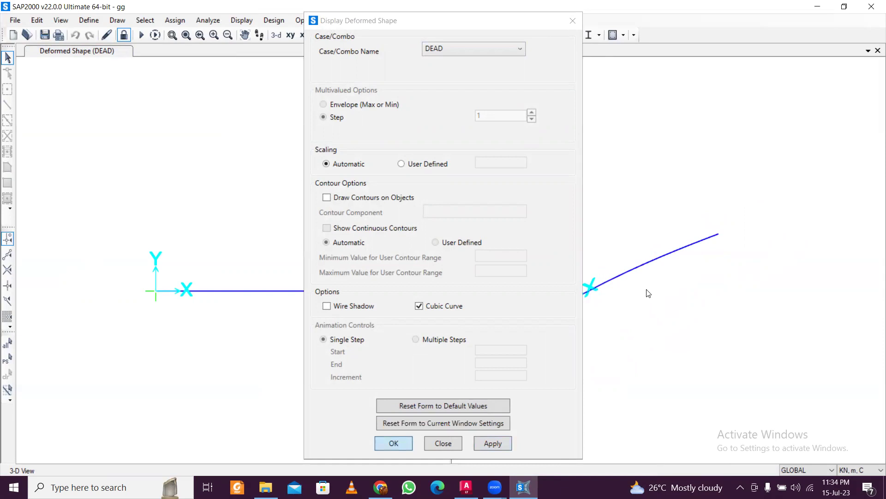
click(399, 447)
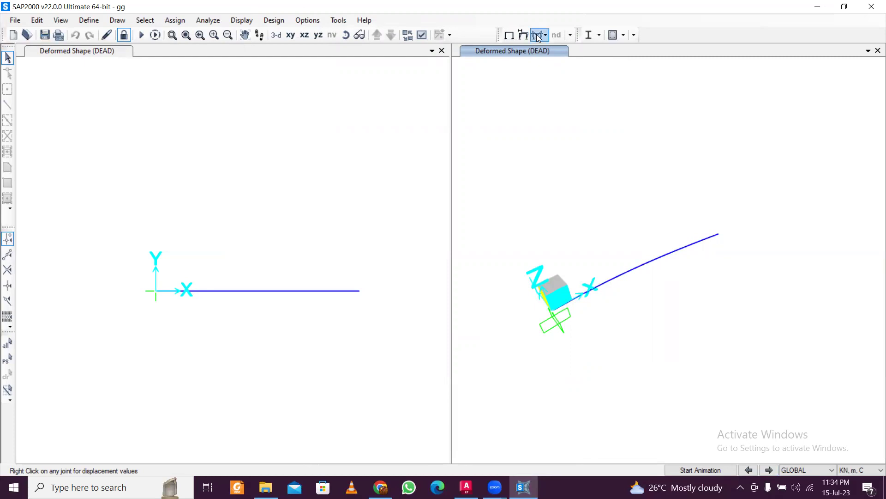
click(509, 36)
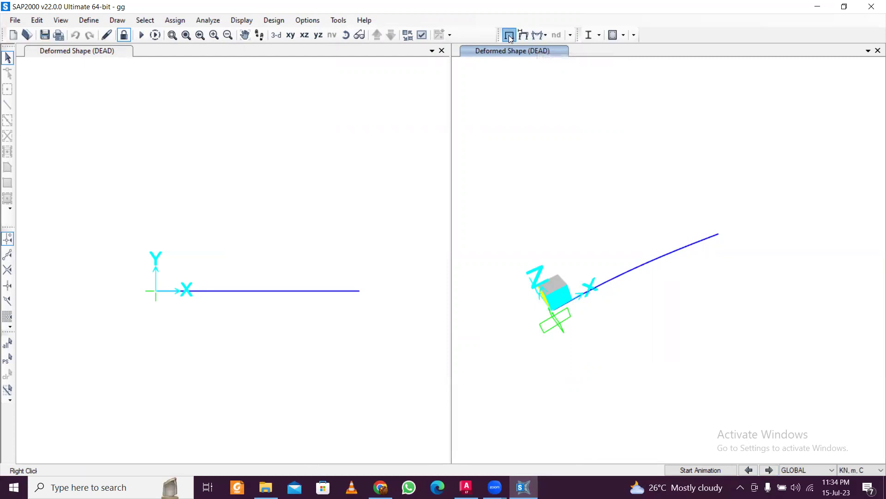
click(545, 35)
Draw the beam's Shear 2-2 diagram and try it as a filled shape
click(563, 74)
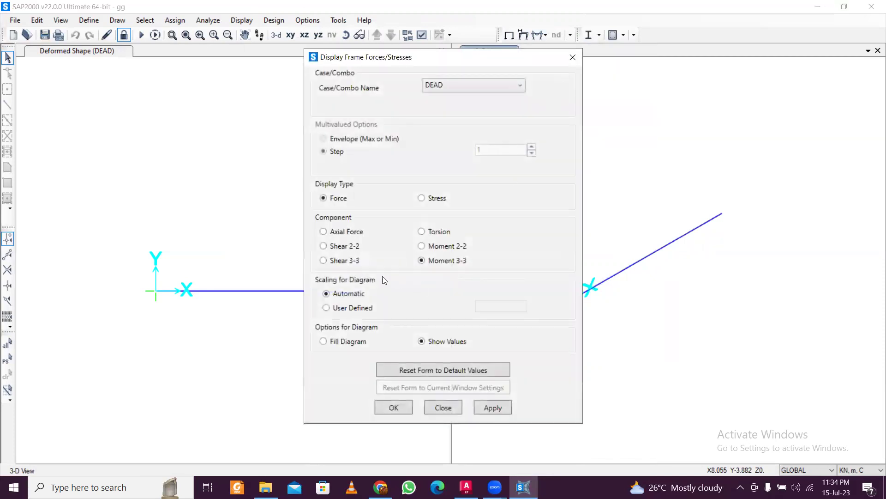
click(353, 247)
key(Return)
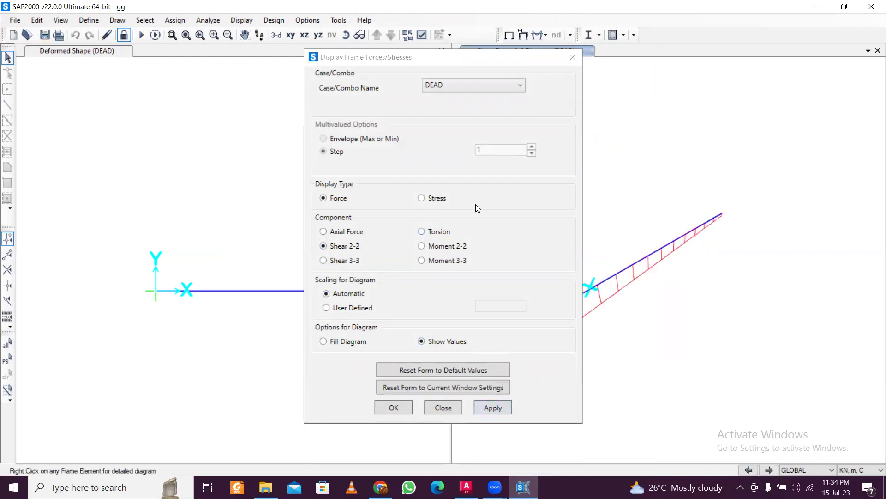
drag(497, 57, 269, 8)
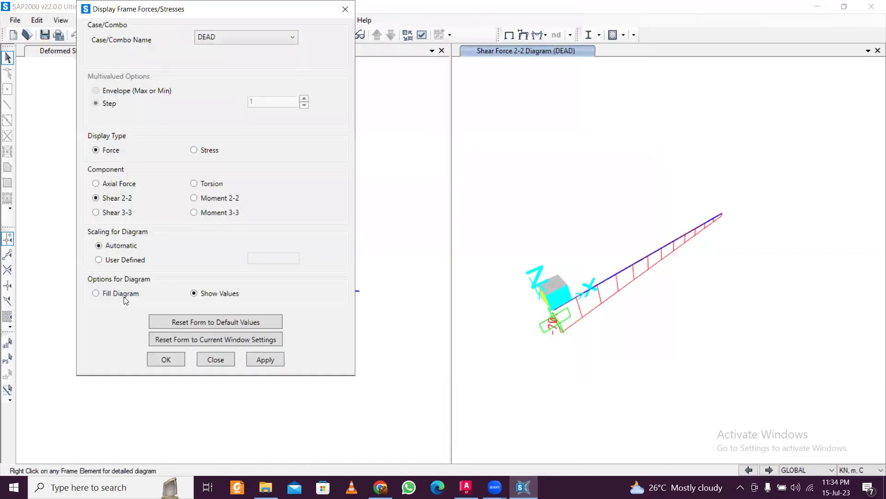
click(259, 361)
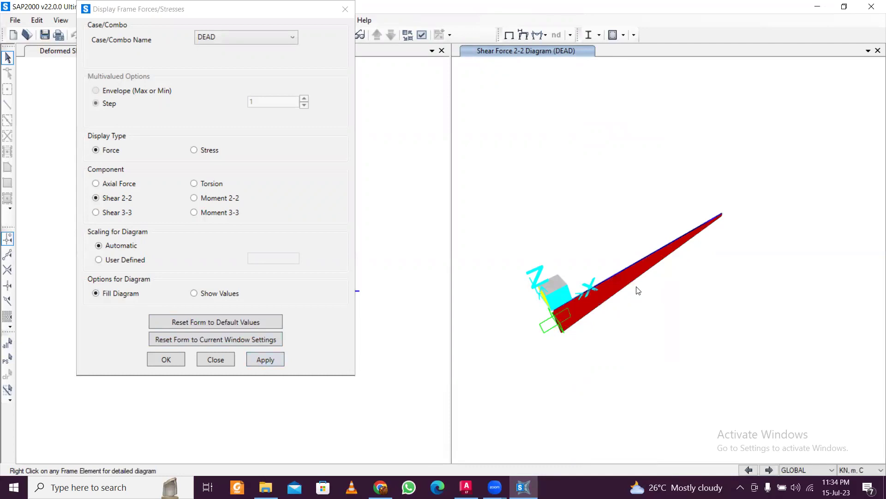
Check detailed diagrams (-70 kN shear, -240 kN-m moment), then reapply the shear diagram with values
right_click(625, 269)
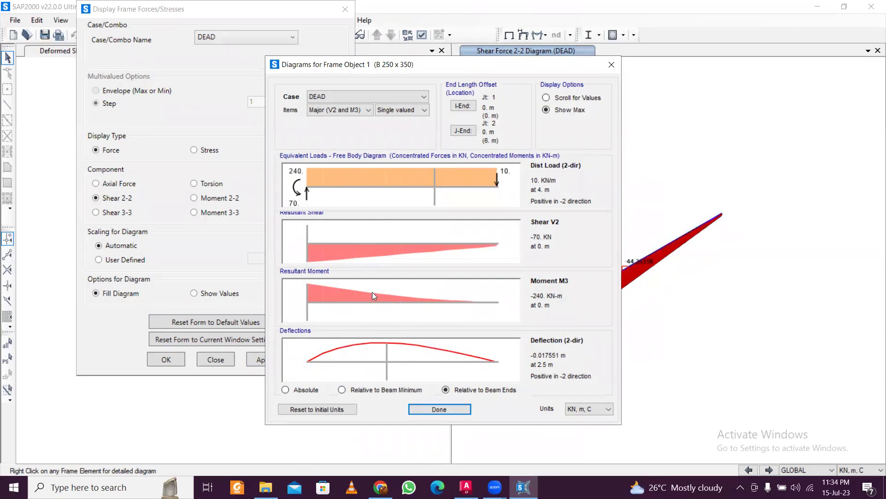
click(611, 65)
click(224, 294)
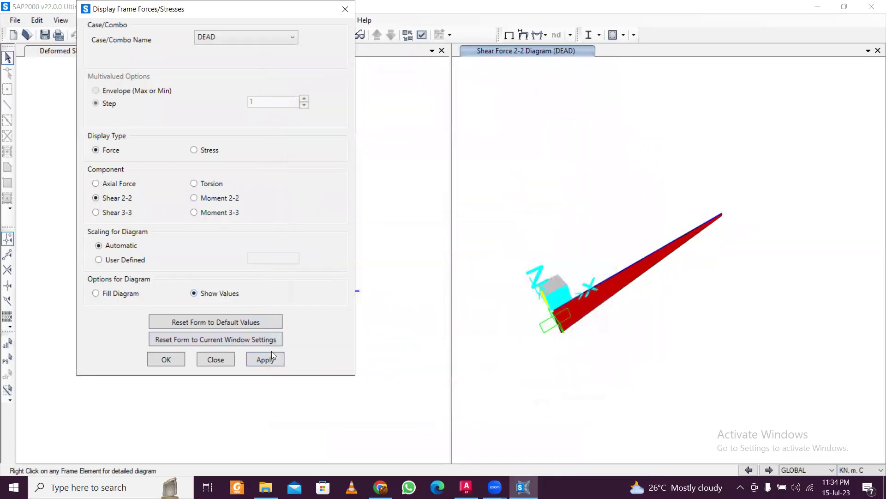
click(270, 358)
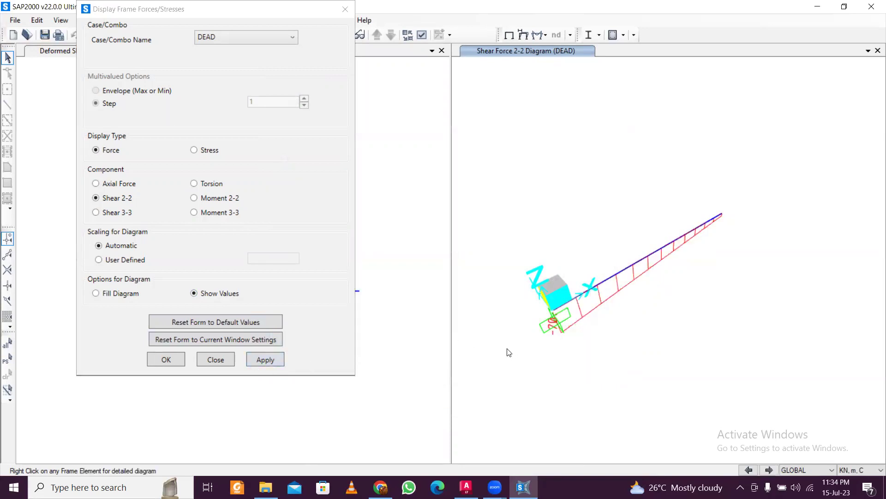
Close the force display settings and recentre the beam in the deformed-shape and shear views
click(346, 10)
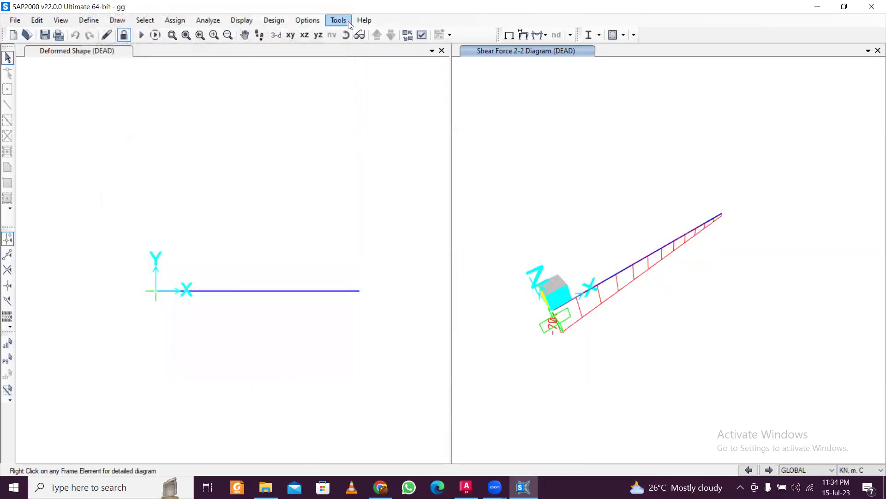
click(261, 260)
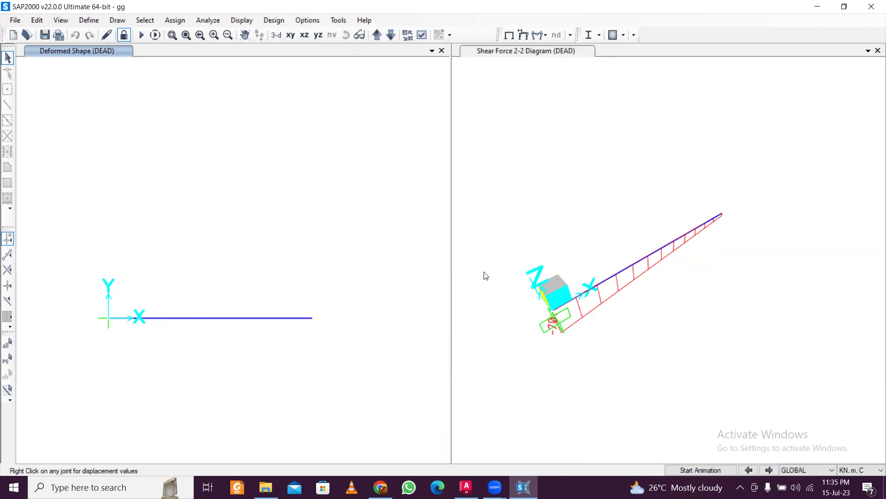
scroll(303, 310, up, 2)
scroll(302, 310, down, 2)
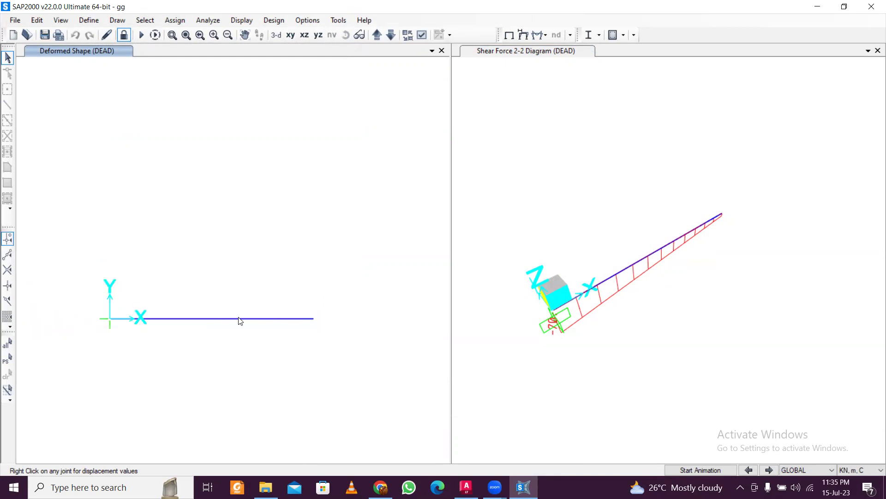
middle_drag(240, 320, 277, 313)
middle_drag(532, 304, 553, 328)
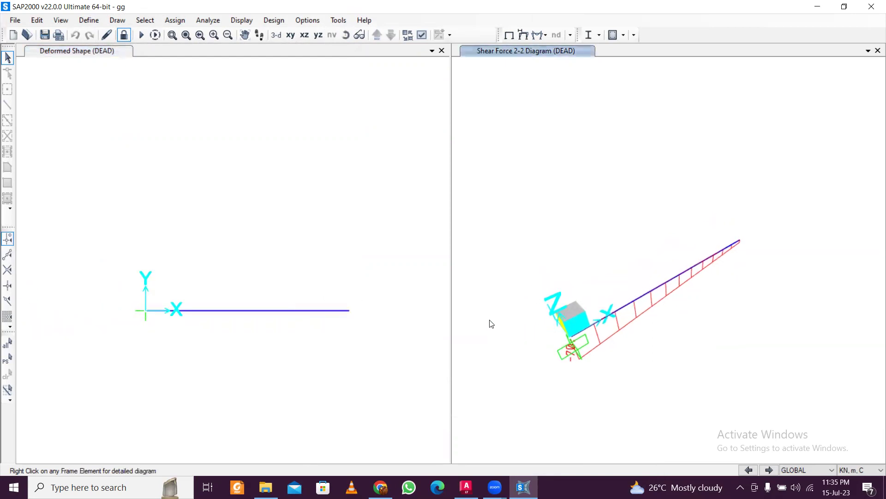